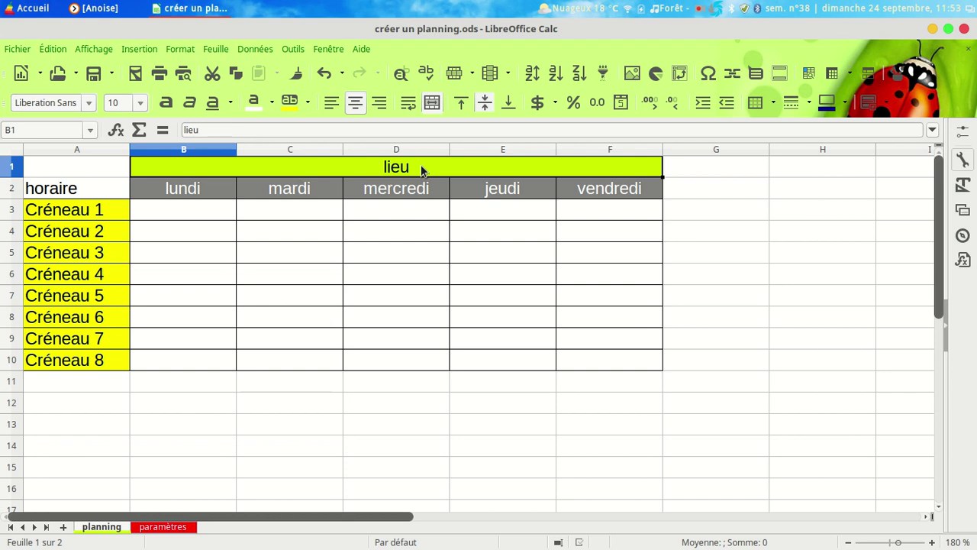
- Restrict the merged lieu cell B1 to a cell-range selection list sourced from $paramètres.$D$2:$D$13, covering the places and dashed placeholder
left_click(265, 49)
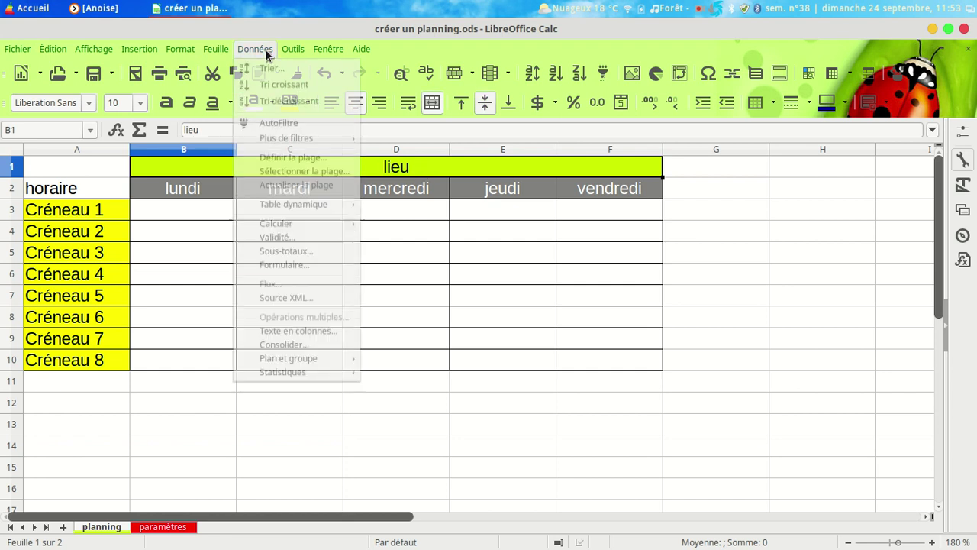
left_click(294, 245)
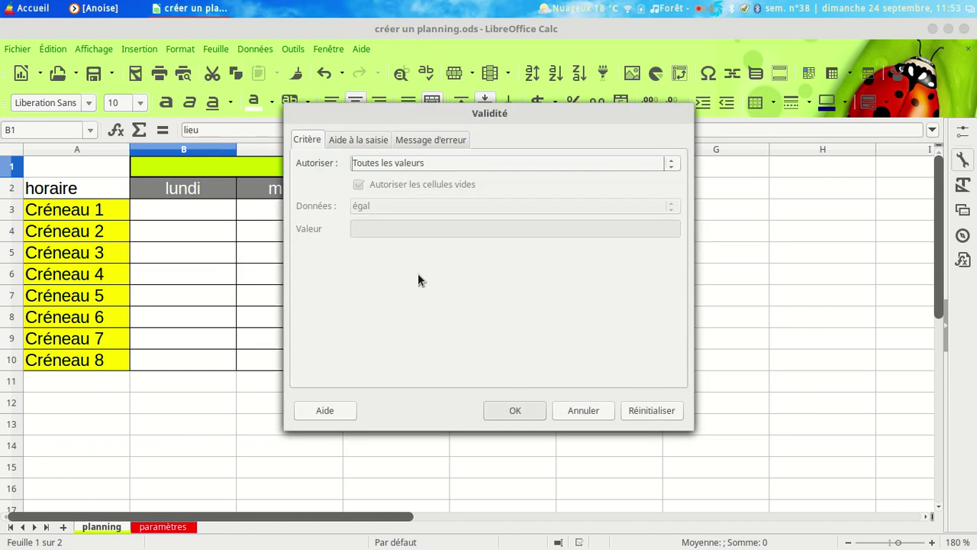
left_click(371, 162)
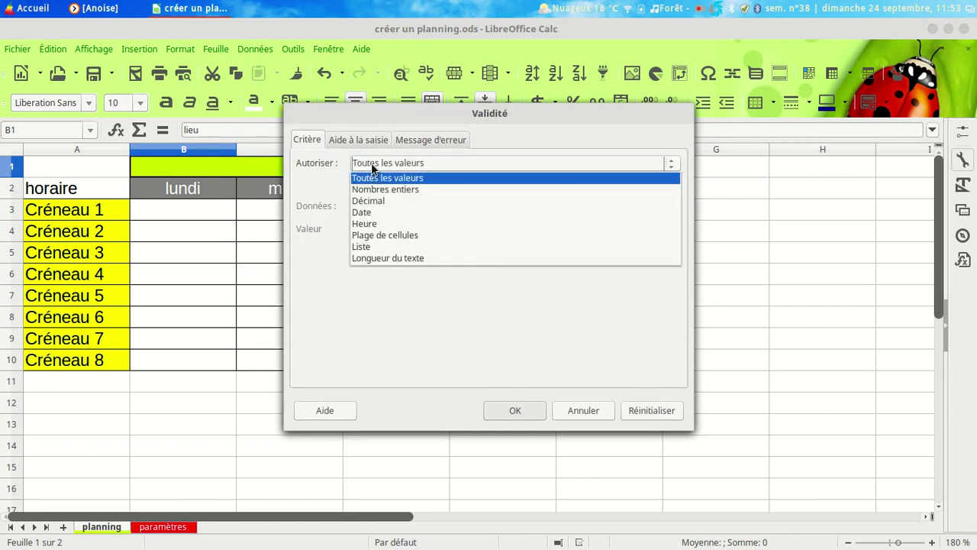
left_click(395, 236)
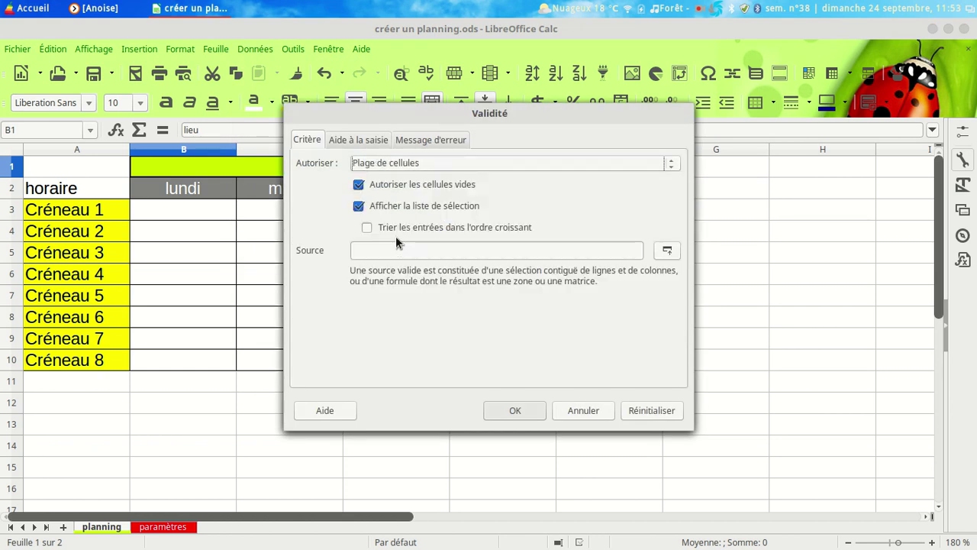
left_click(667, 250)
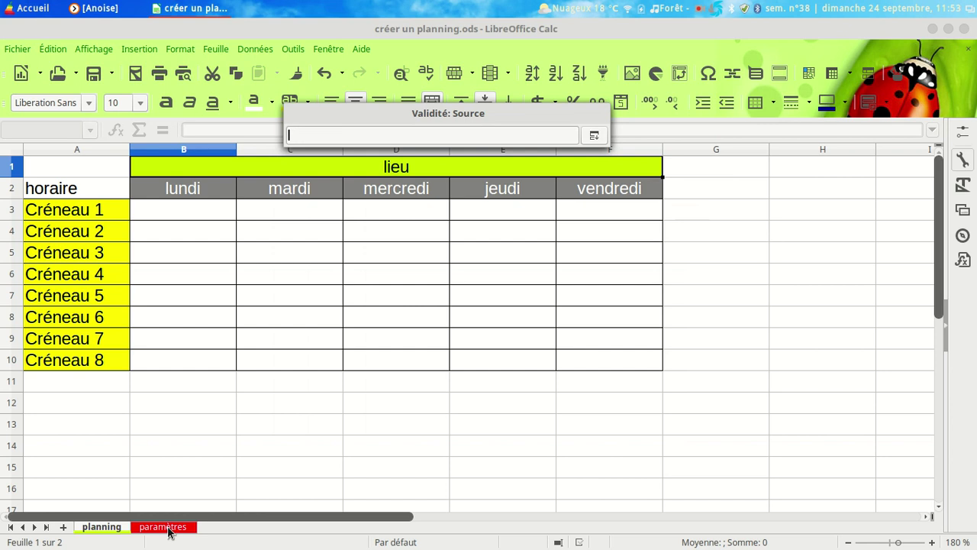
left_click(168, 526)
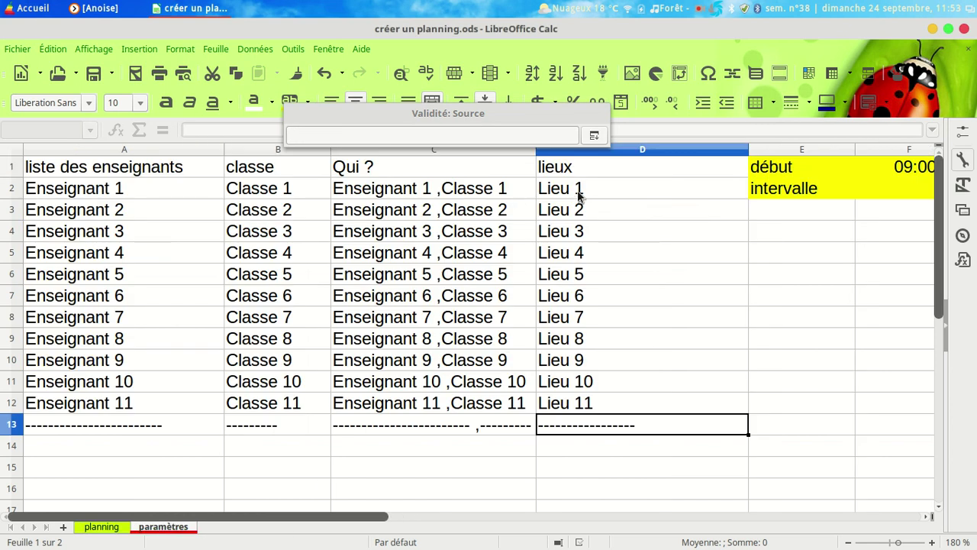
mouse_move(582, 191)
left_mouse_down()
mouse_move(577, 308)
mouse_move(595, 437)
left_mouse_up()
left_click(595, 136)
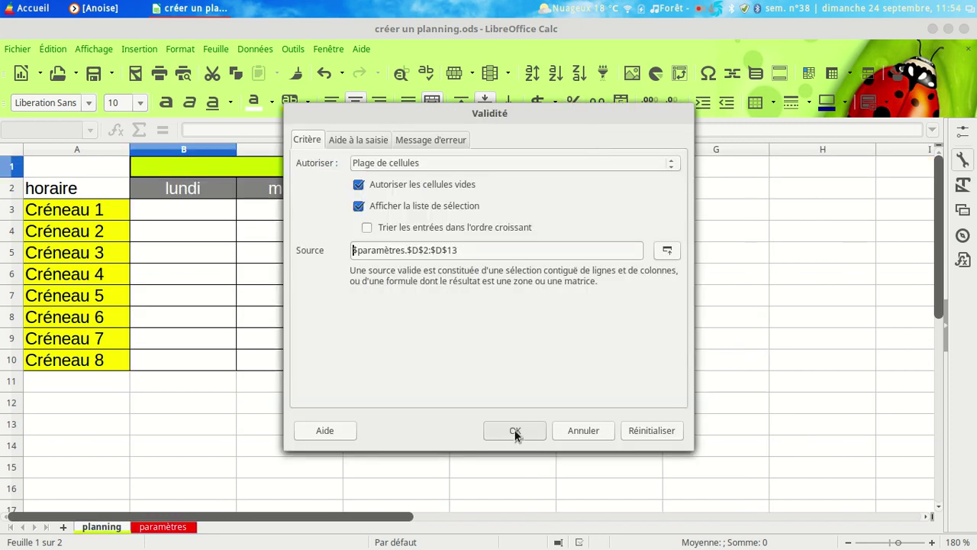
left_click(515, 430)
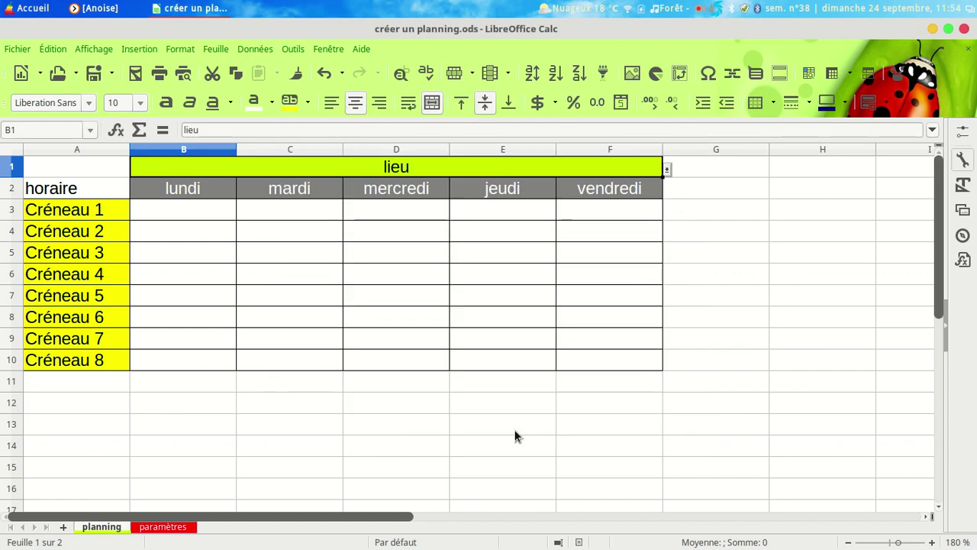
- Choose the dashed placeholder entry from the selection list in B1
left_click(666, 171)
left_click_drag(663, 195, 664, 214)
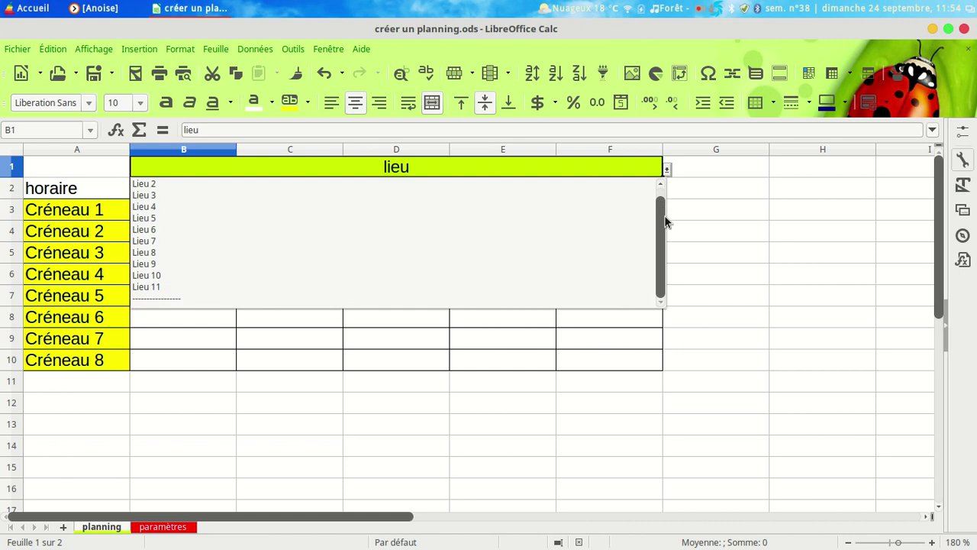
left_click(177, 299)
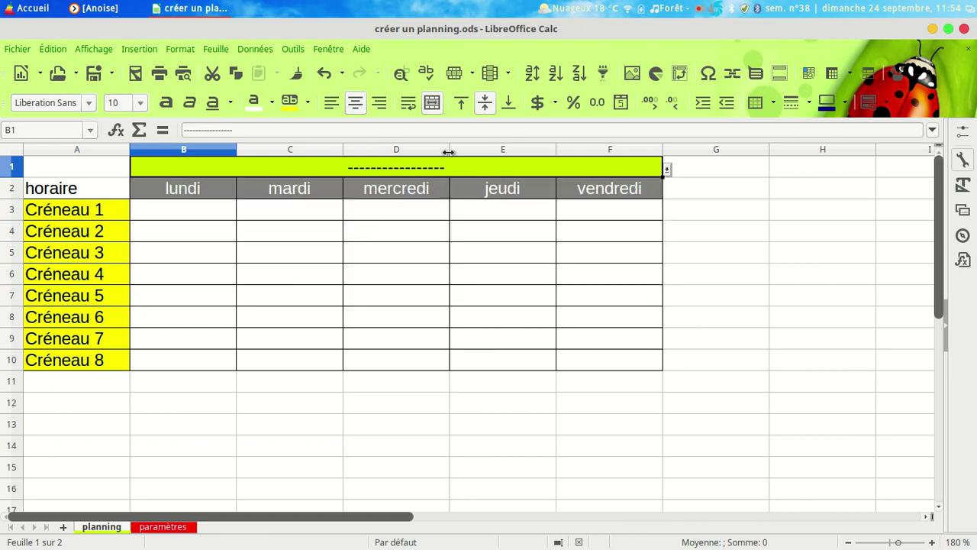
- Add cell-range validity with a selection list to B3, using the teacher list $paramètres.$A$2:$A$13 as the source
left_click(203, 215)
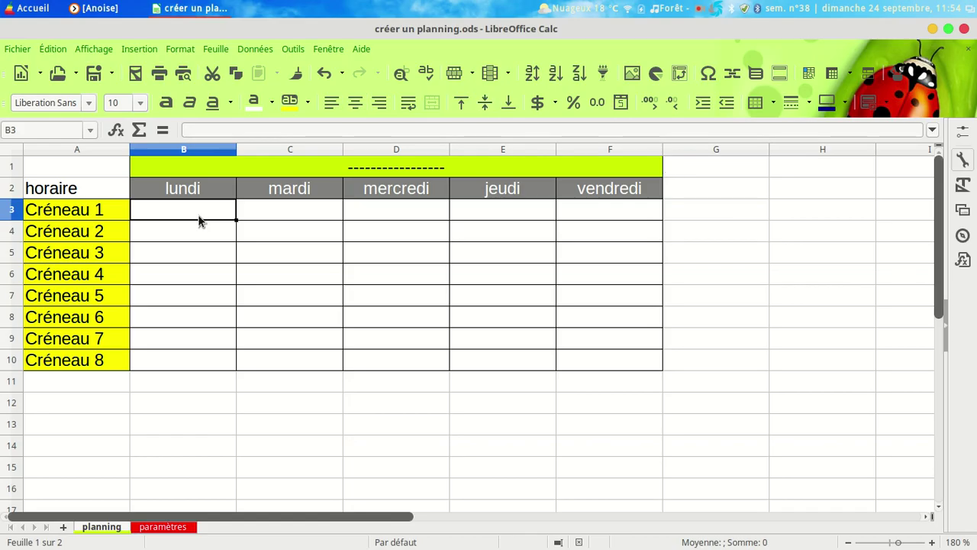
left_click(257, 50)
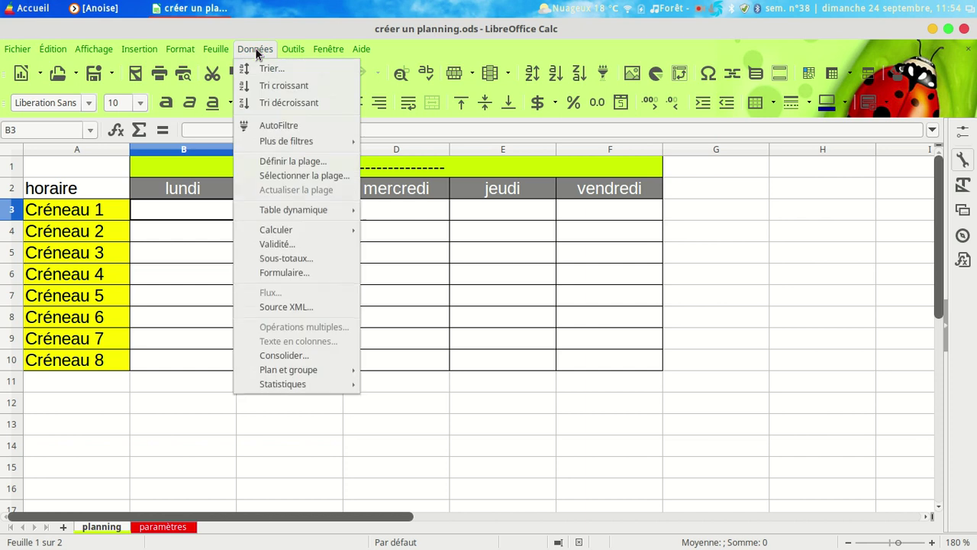
left_click(281, 245)
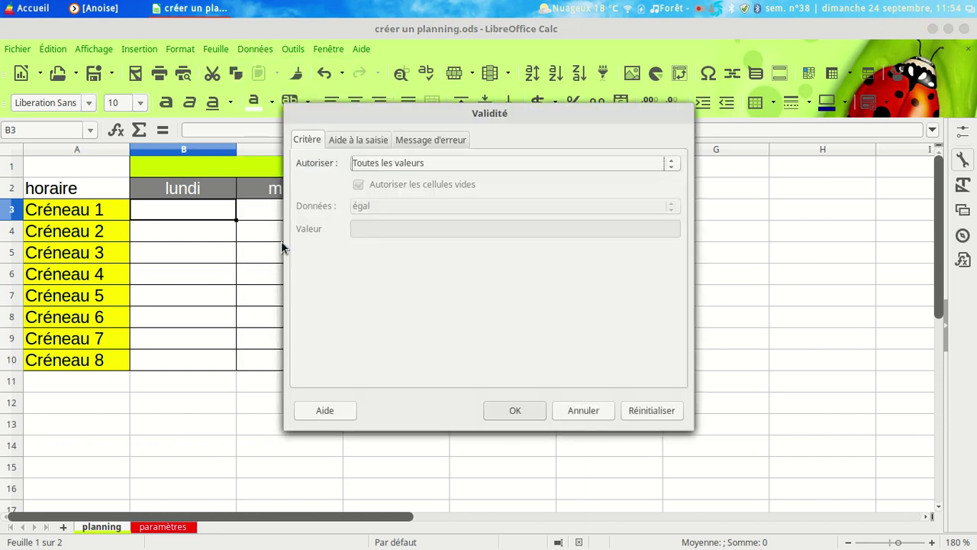
left_click(437, 163)
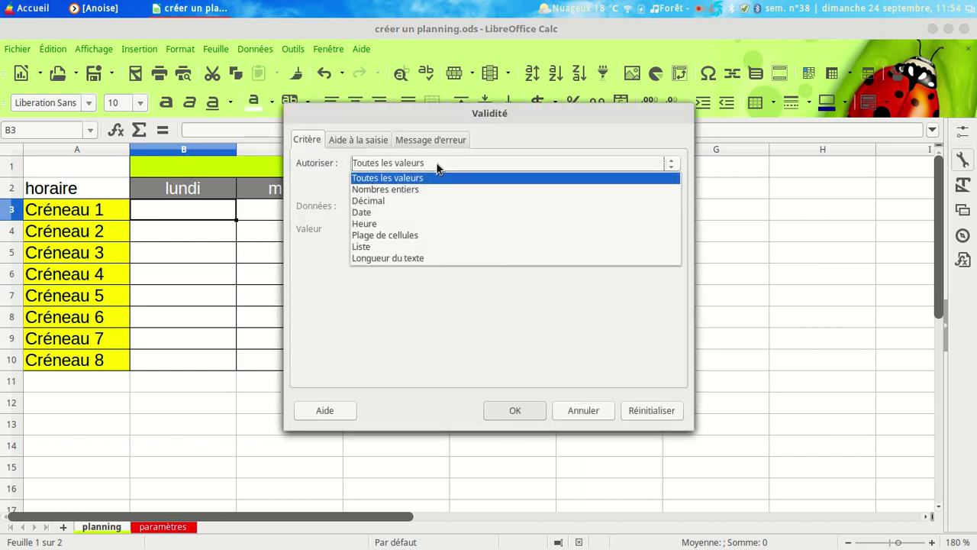
left_click(411, 235)
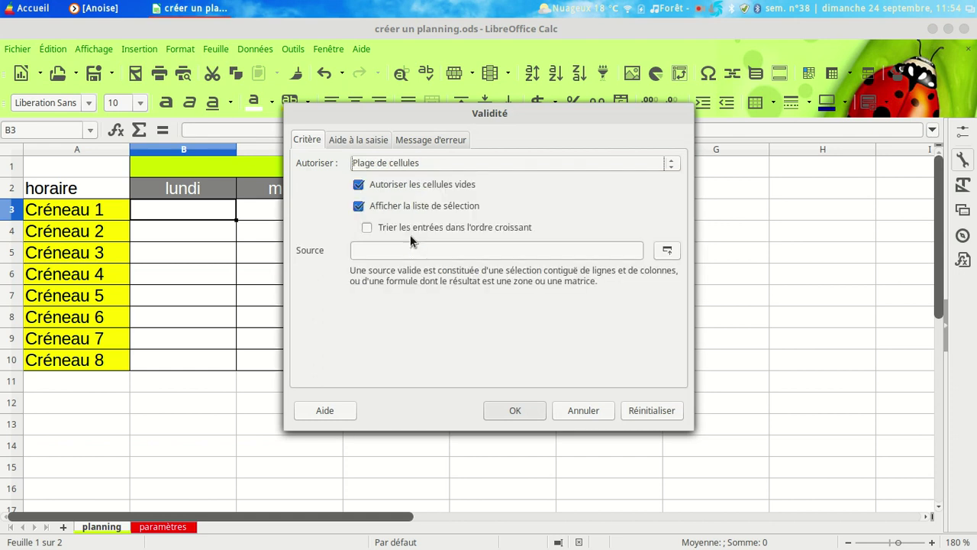
left_click(667, 252)
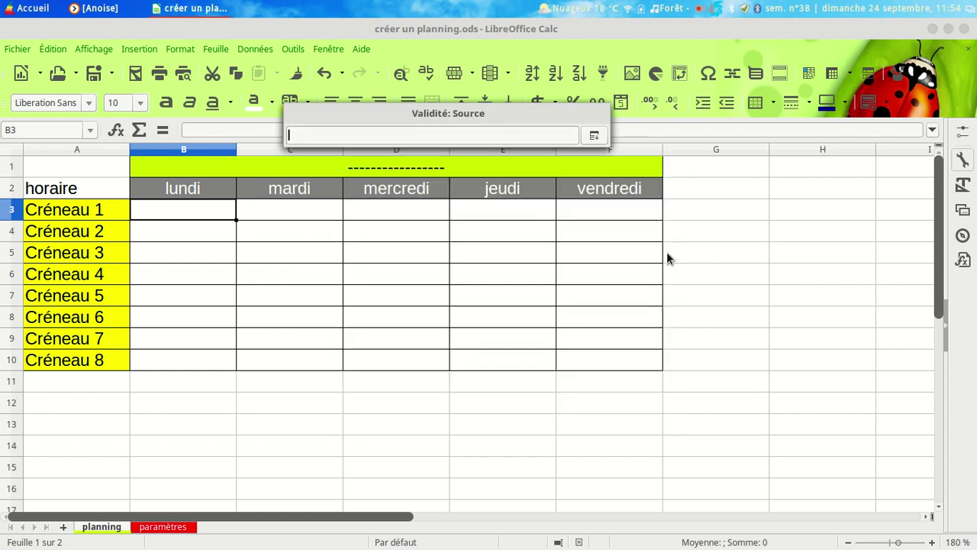
left_click(164, 527)
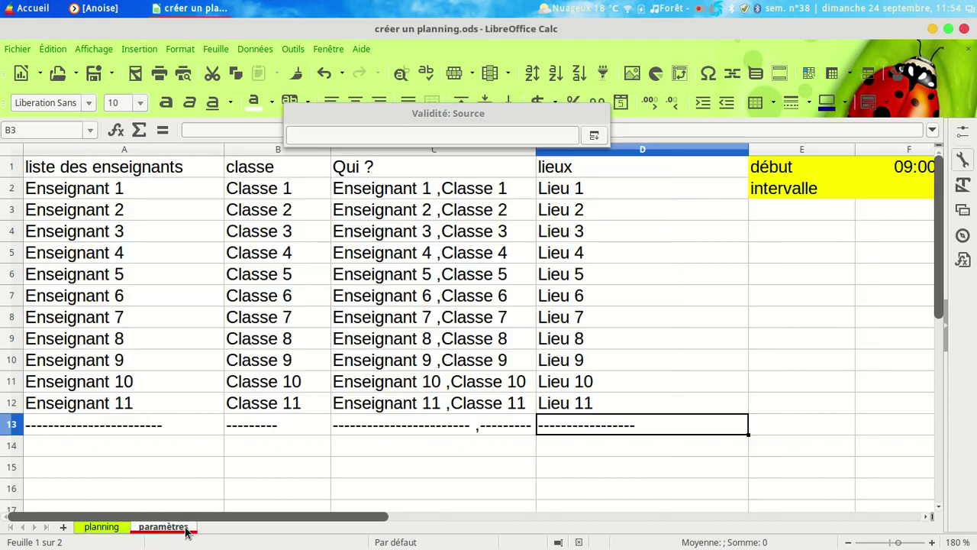
left_click_drag(142, 187, 149, 429)
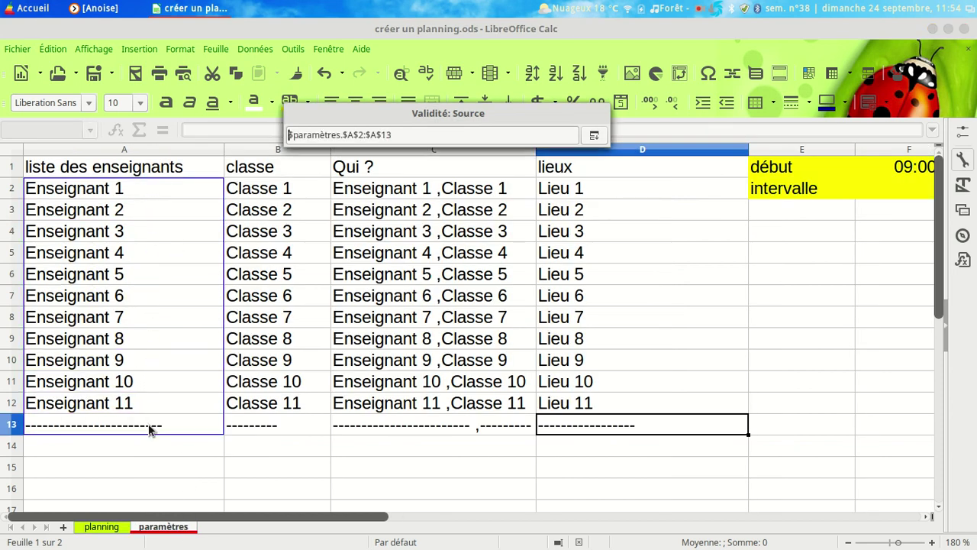
left_click(594, 137)
left_click(492, 431)
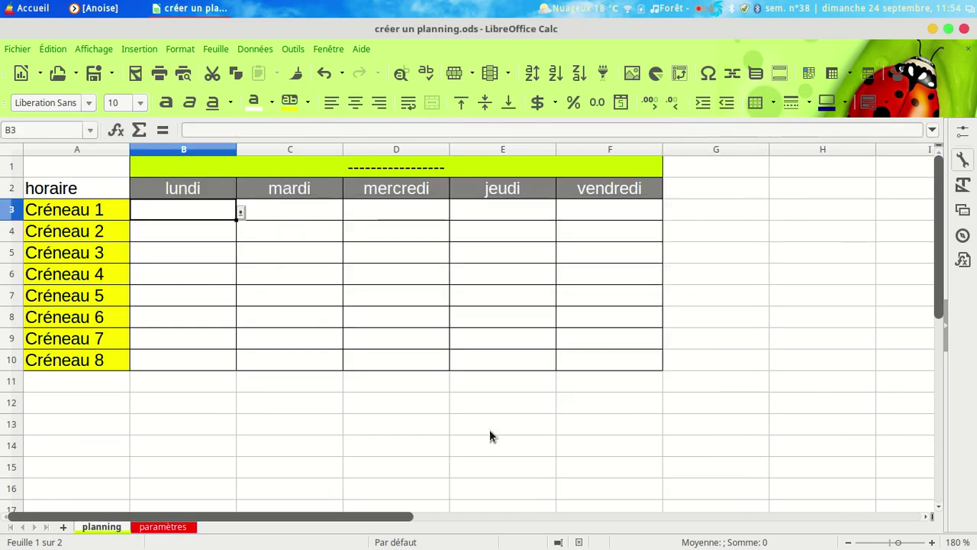
- Choose Enseignant 10 from the selection list in B3, the lundi cell of Créneau 1
left_click(240, 214)
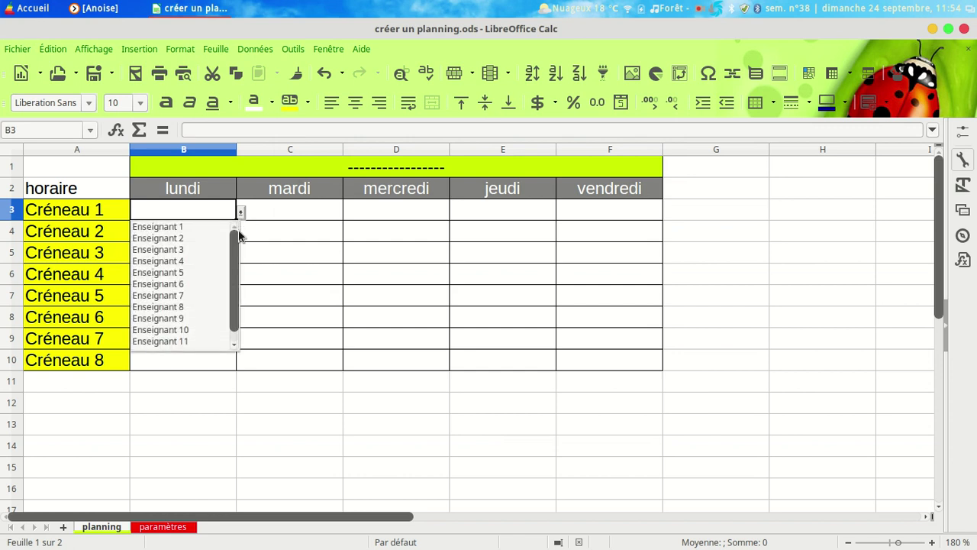
left_click_drag(235, 244, 238, 277)
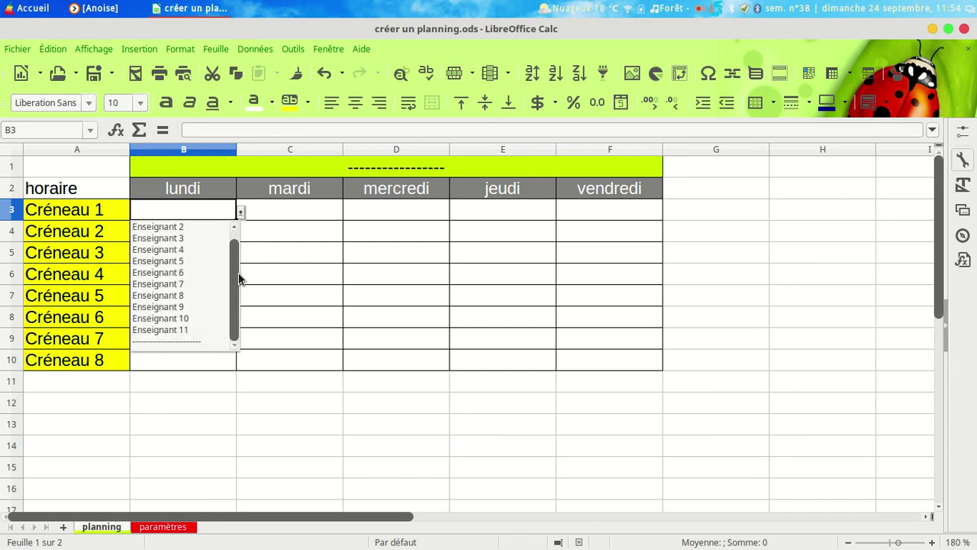
left_click(170, 319)
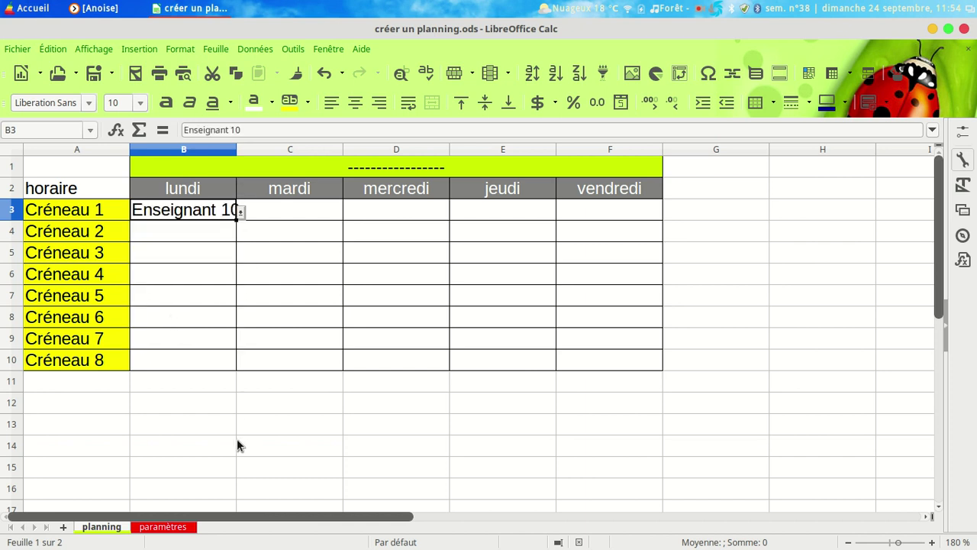
- Widen the weekday columns B to F together so that the teacher entry in B3 fits its cell
left_click_drag(234, 445, 234, 425)
left_click_drag(225, 150, 559, 146)
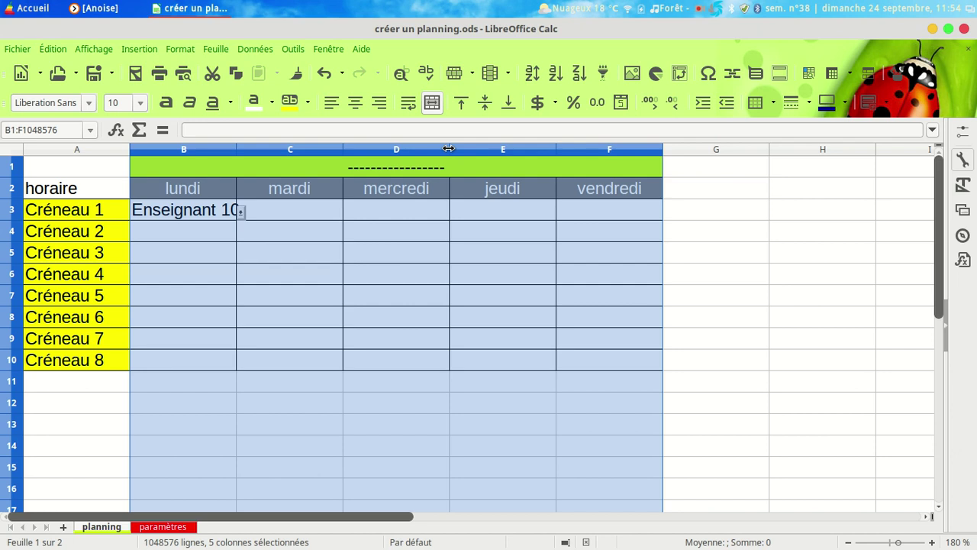
left_click_drag(449, 147, 474, 149)
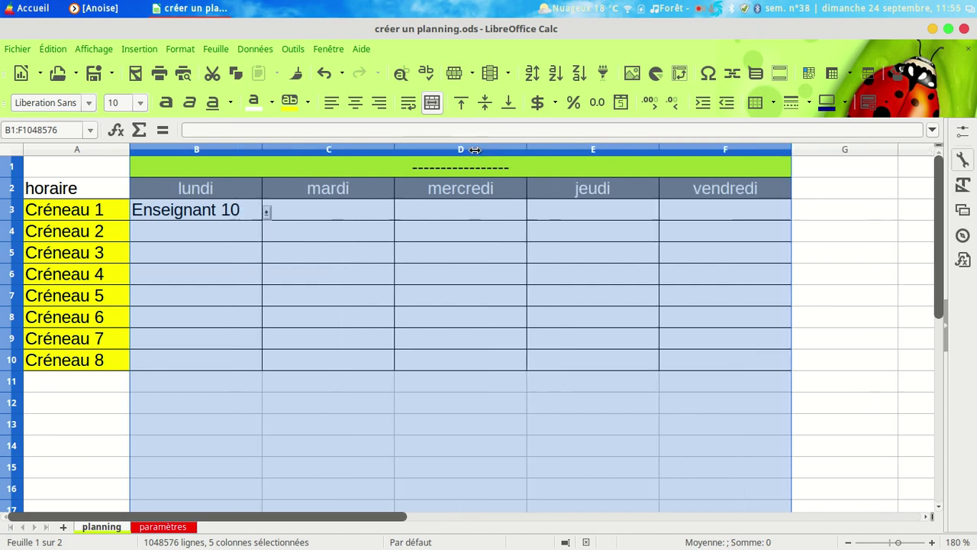
- Change the validity source of B3 to the combined teacher and class entries in $paramètres.$C$2:$C$13
left_click(212, 217)
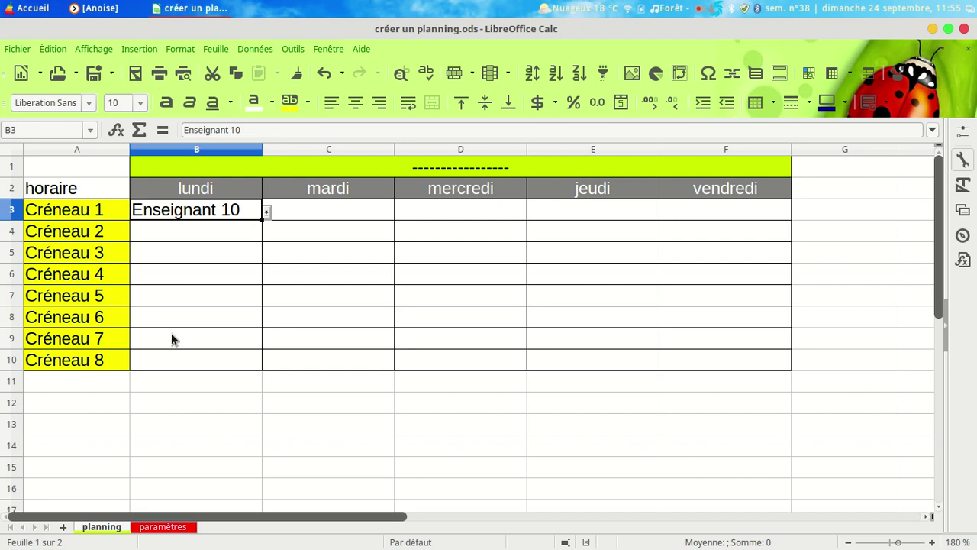
left_click(156, 528)
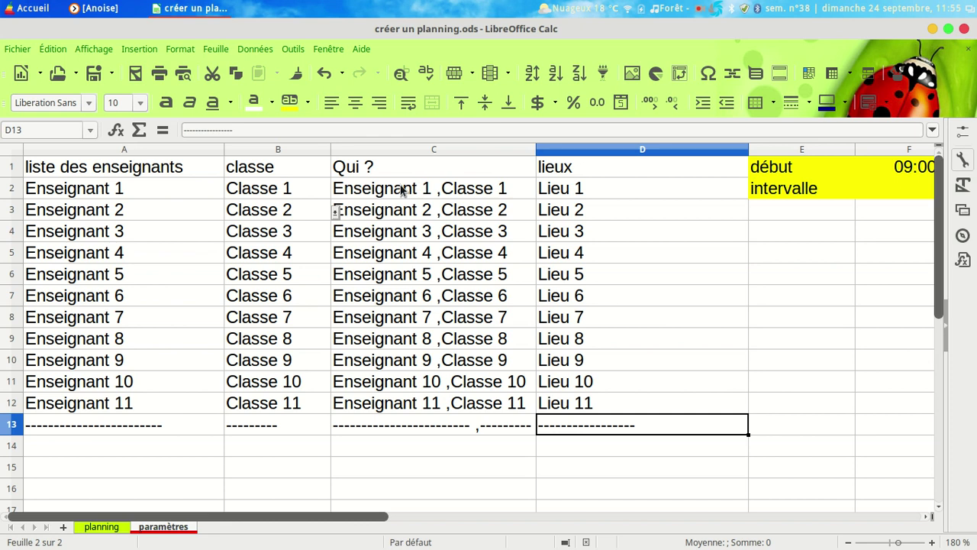
left_click(121, 527)
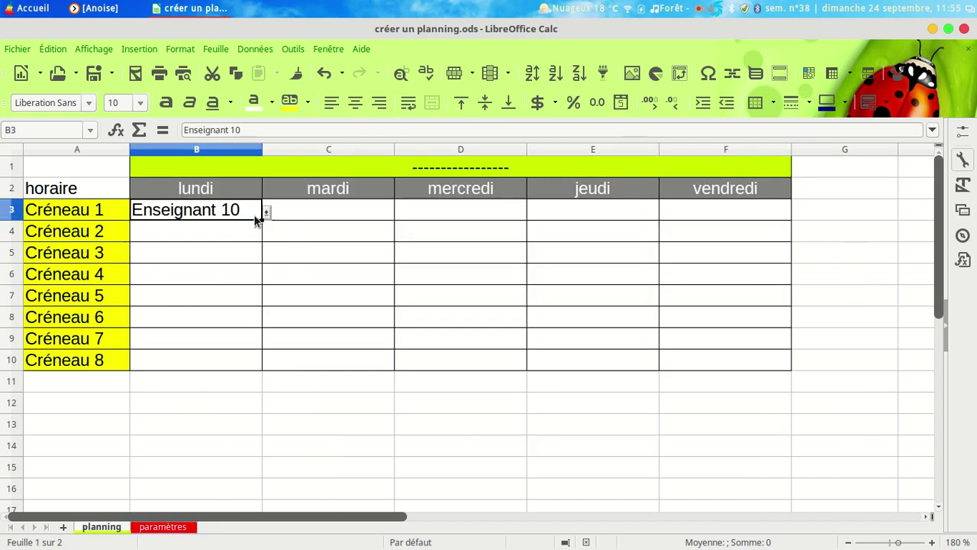
left_click(252, 49)
left_click(267, 245)
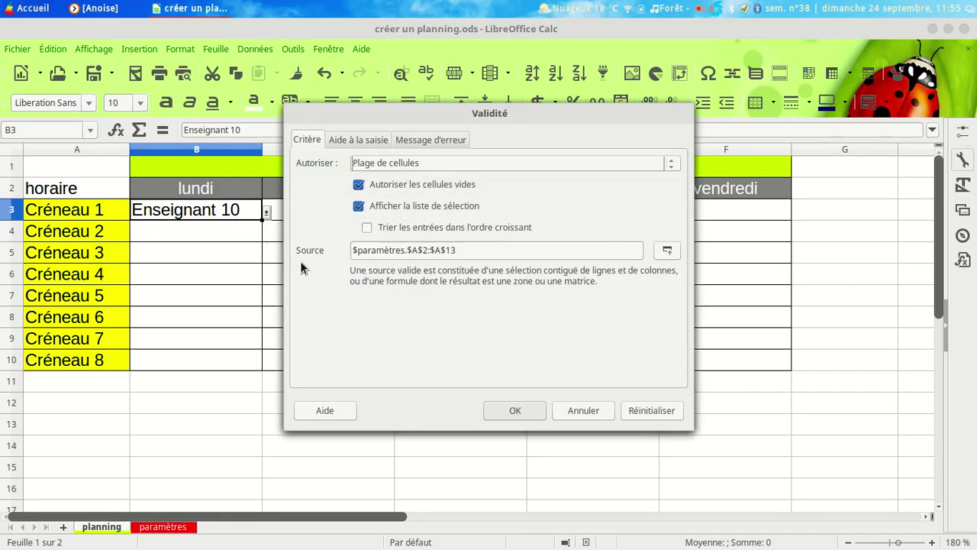
left_click(668, 250)
left_click(160, 533)
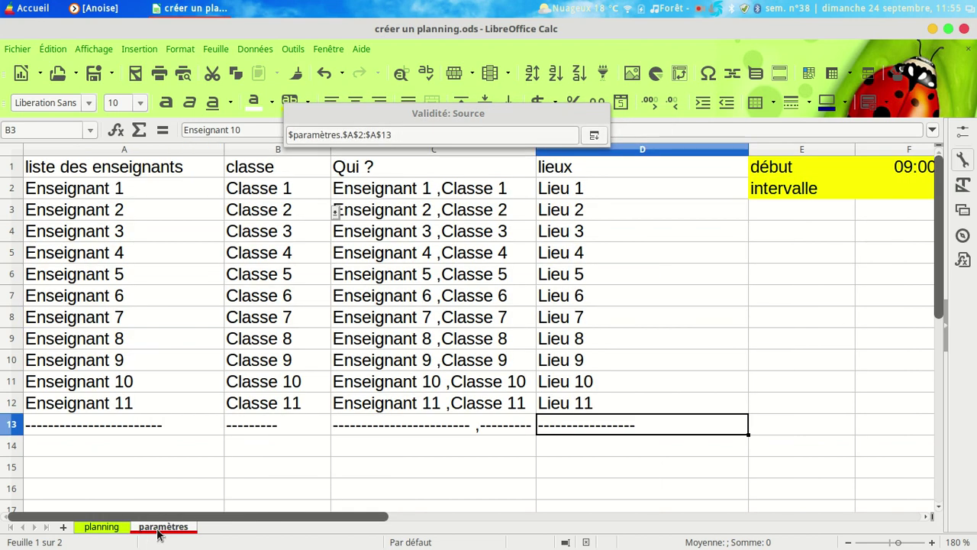
left_click_drag(414, 191, 418, 425)
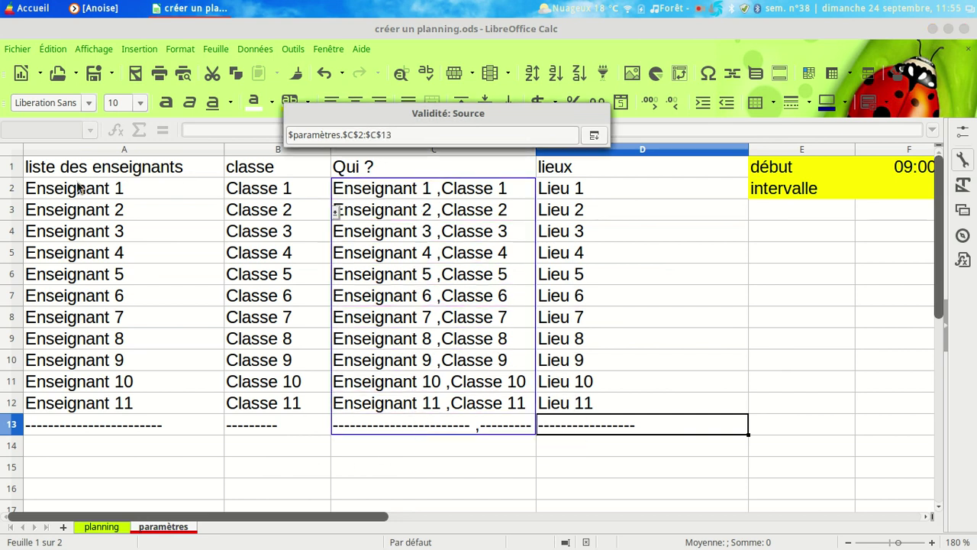
left_click(593, 136)
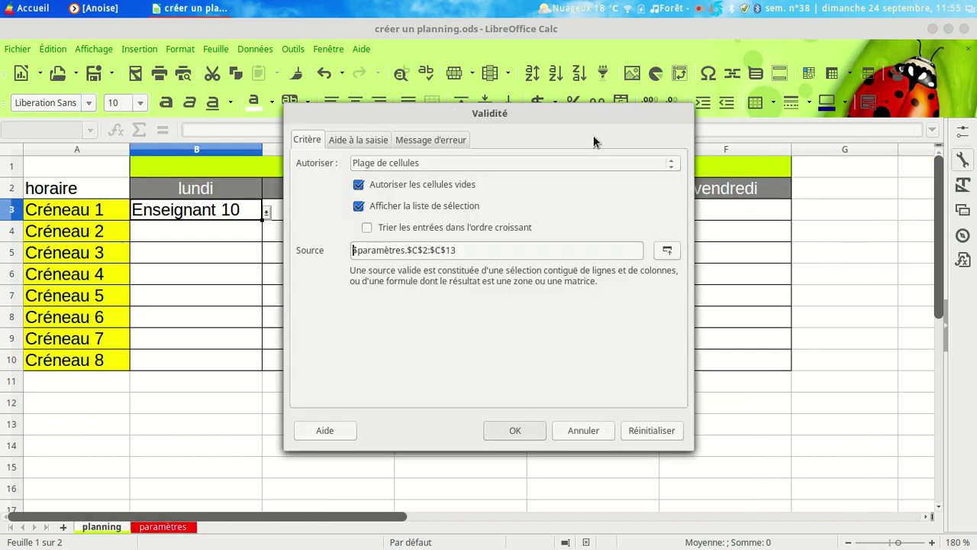
left_click(508, 431)
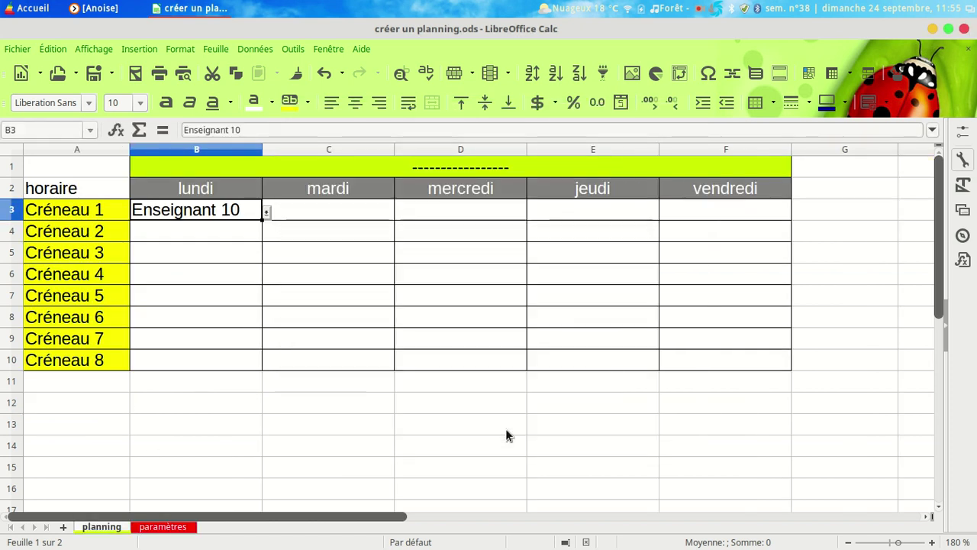
- Choose the dashed teacher and class placeholder at the end of the selection list in B3
left_click(266, 213)
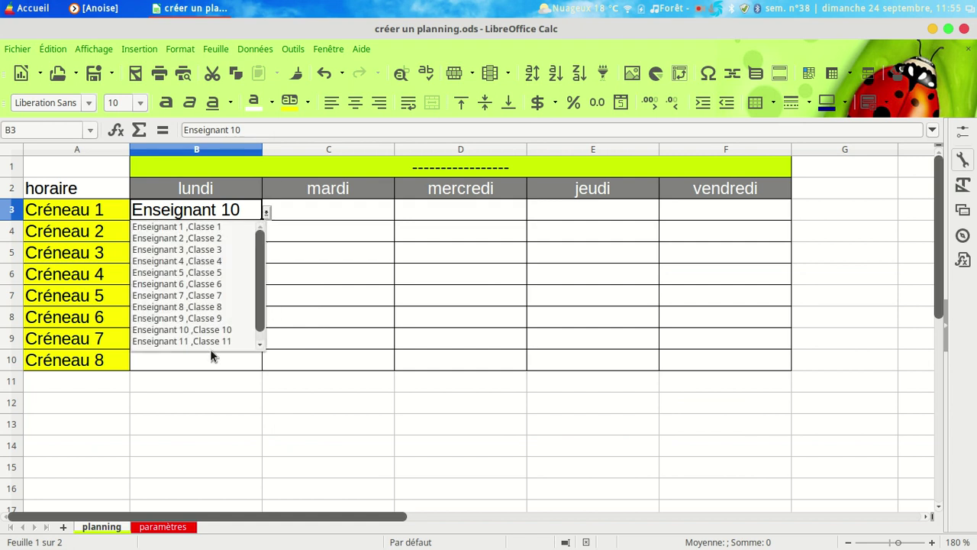
scroll(247, 317, "down", 1)
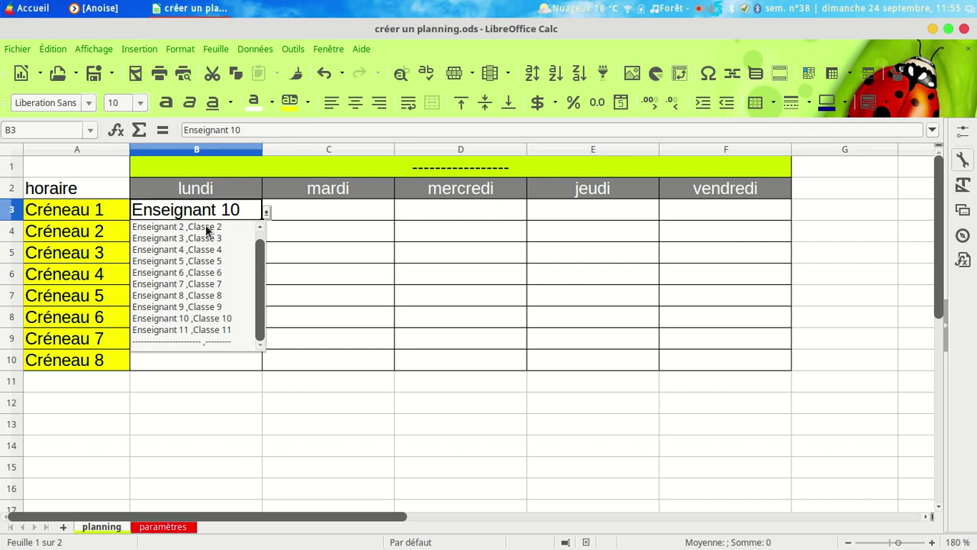
left_click(214, 343)
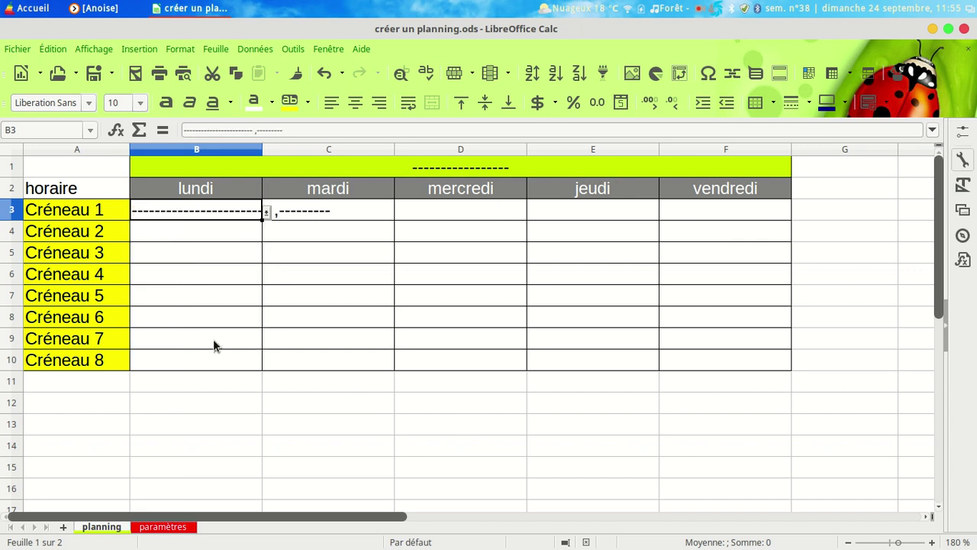
- Widen the weekday columns B to F together to about 4.46 cm so the dashed placeholder in B3 fits its cell
left_click_drag(259, 151, 654, 153)
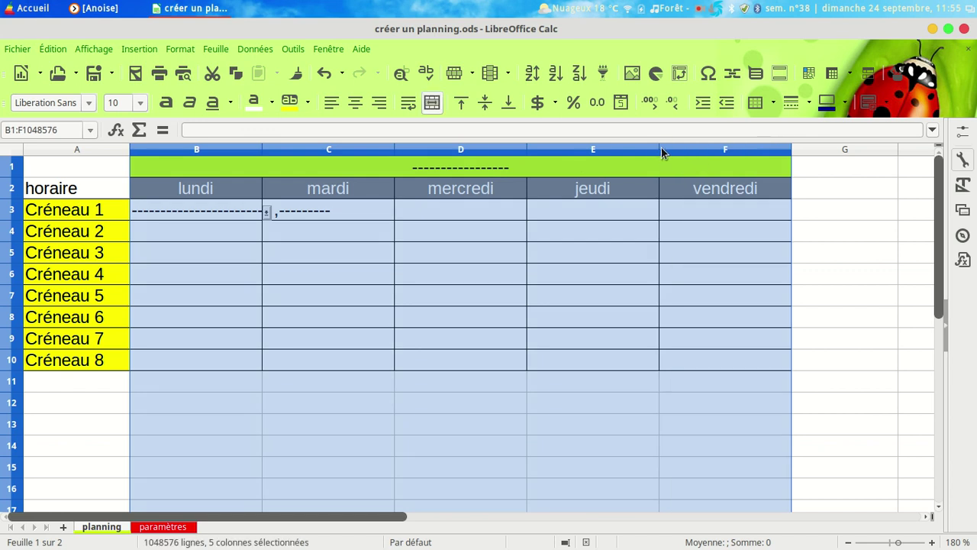
left_click_drag(659, 148, 704, 150)
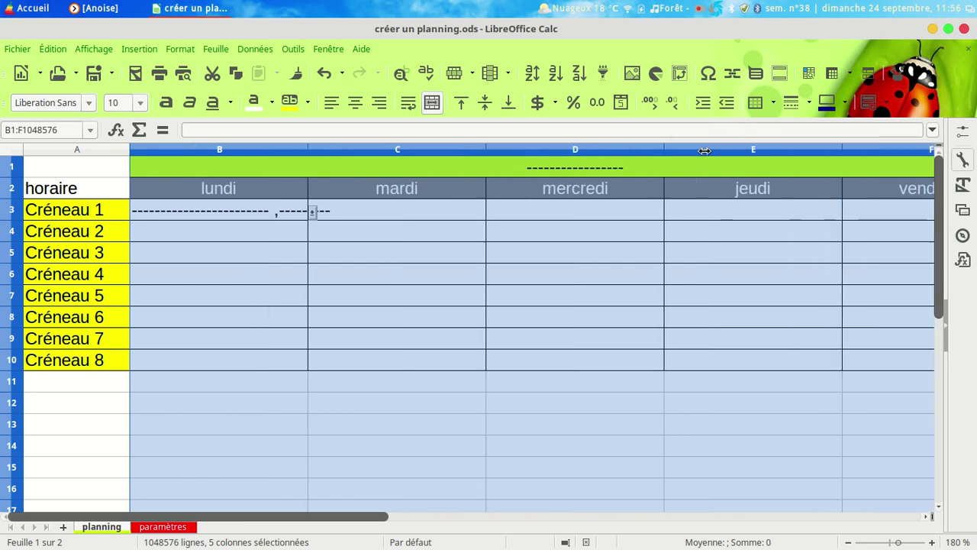
left_click_drag(306, 148, 315, 148)
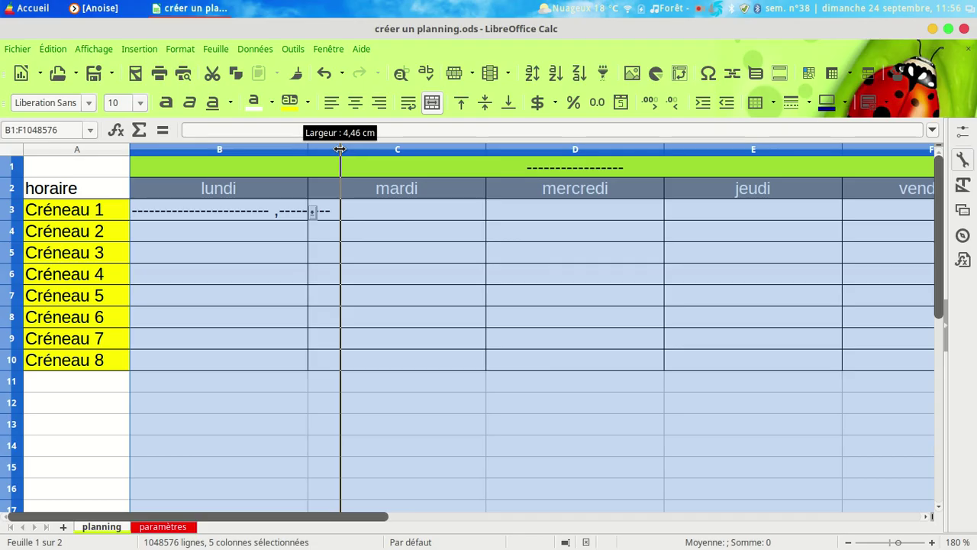
left_click_drag(340, 148, 340, 149)
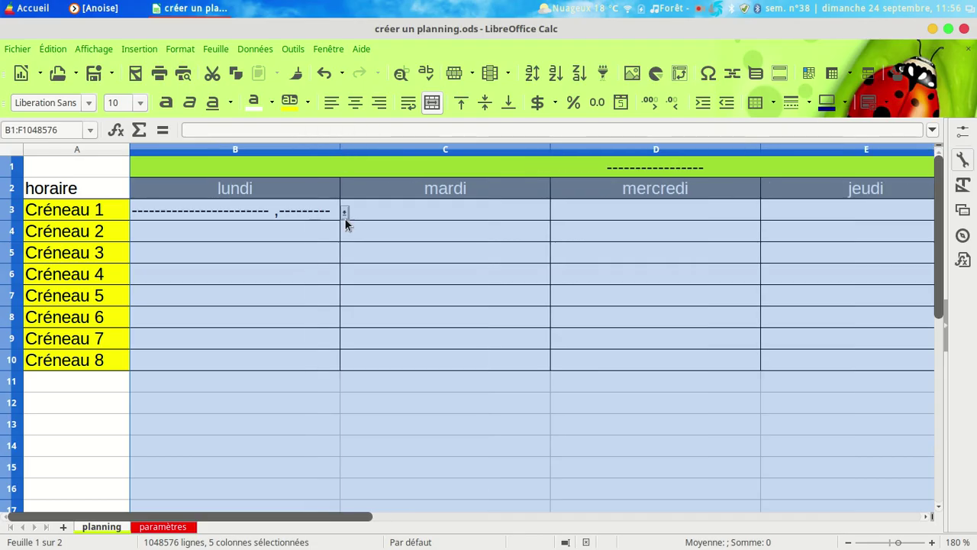
left_click(313, 284)
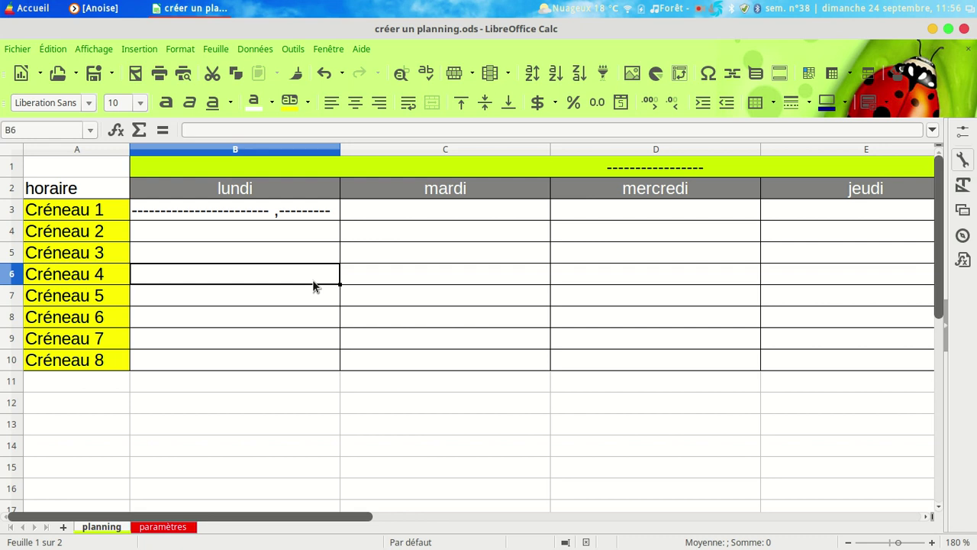
- Increase the height of rows 3 to 10 together and centre their contents vertically
left_click(11, 213)
left_click_drag(11, 213, 21, 359)
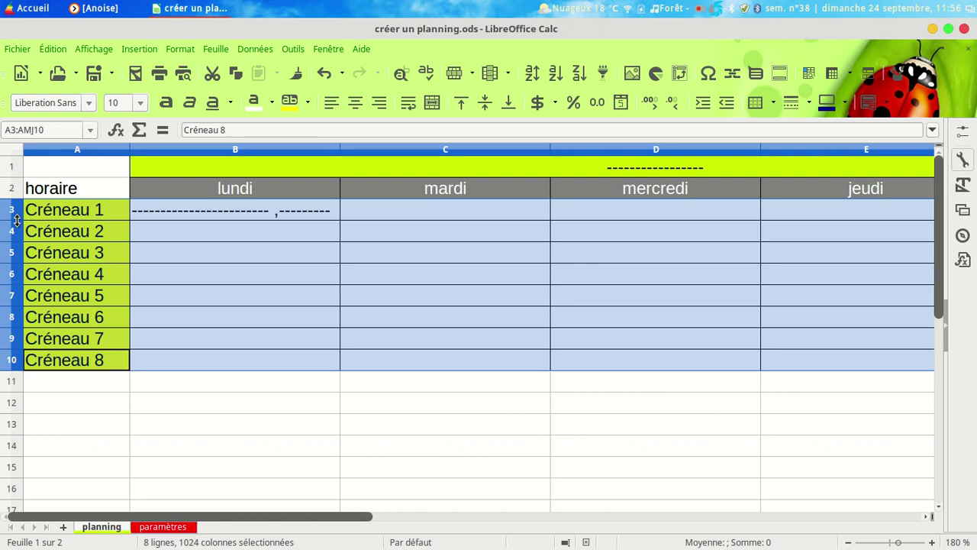
left_click_drag(17, 220, 16, 228)
left_click_drag(17, 231, 17, 238)
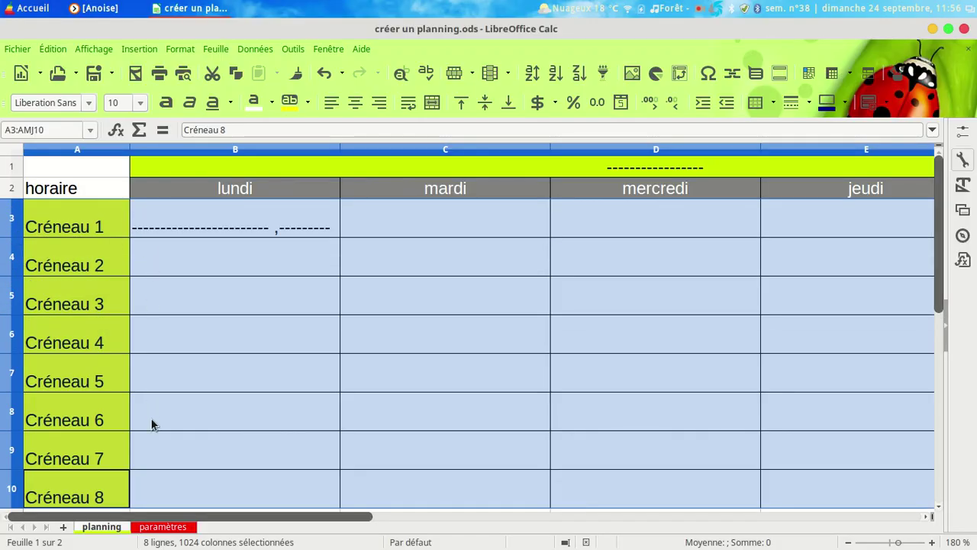
scroll(152, 419, "down", 2)
scroll(143, 401, "up", 2)
left_click(484, 105)
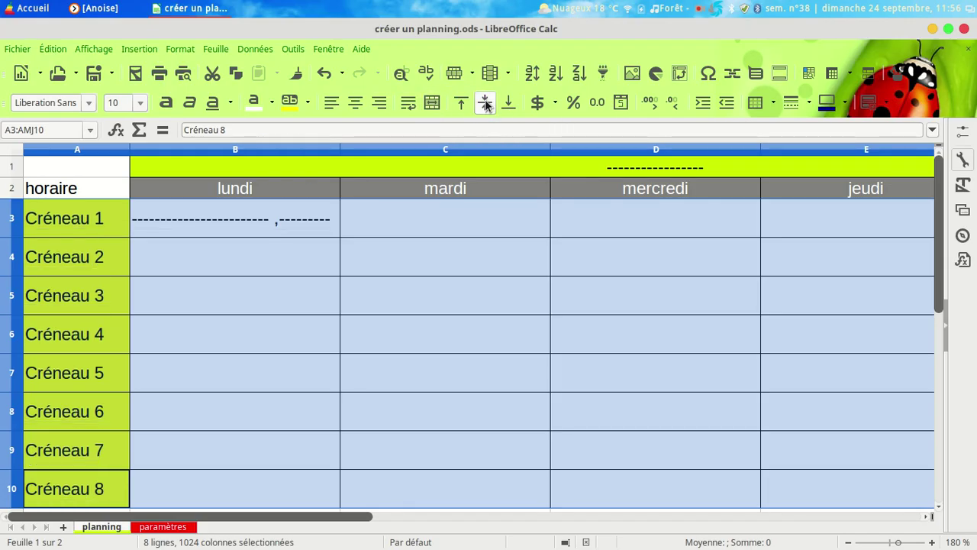
left_click(276, 263)
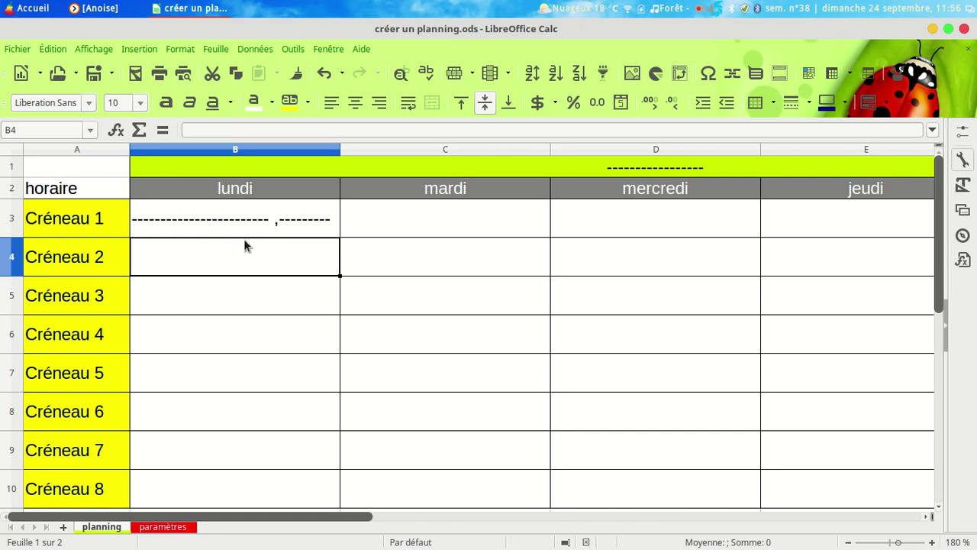
- Try to fill the dashed placeholder from B3 across the weekday cells of row 3, and undo the last fill
left_click(272, 219)
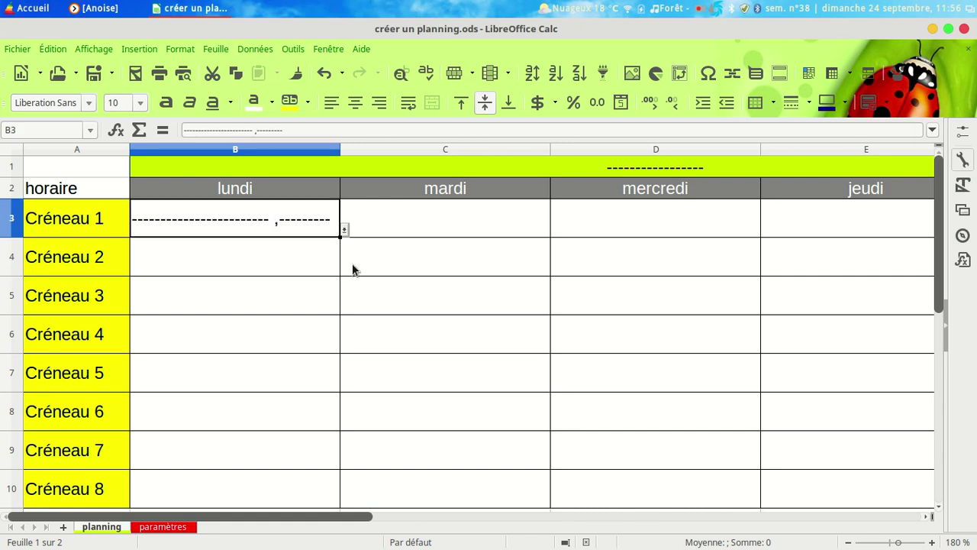
left_click_drag(342, 234, 745, 467)
left_click_drag(760, 237, 765, 259)
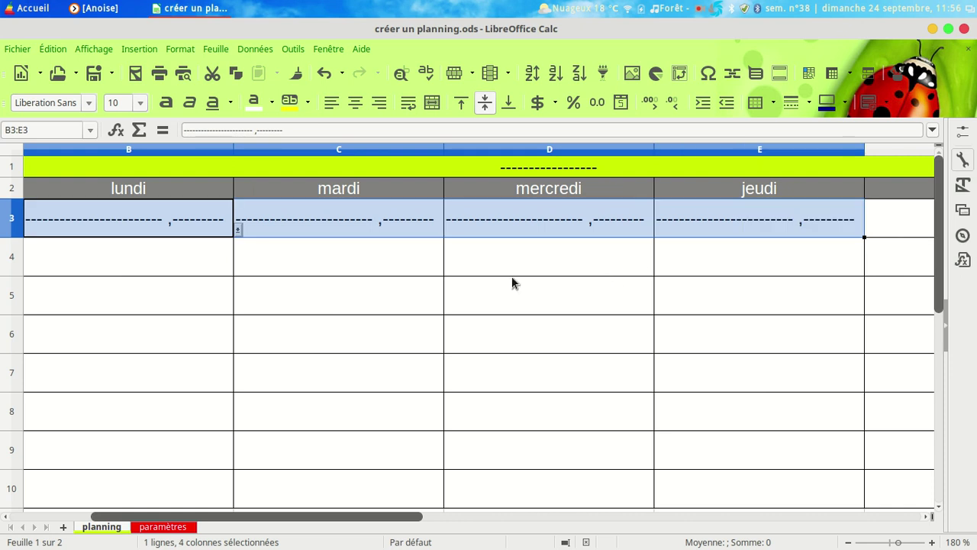
left_click_drag(862, 237, 864, 295)
left_click(737, 222)
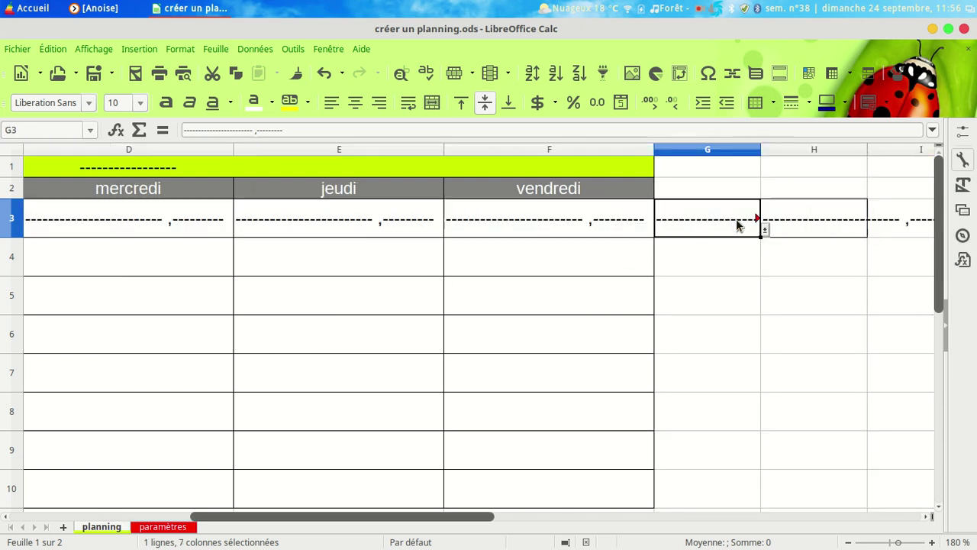
left_click(324, 72)
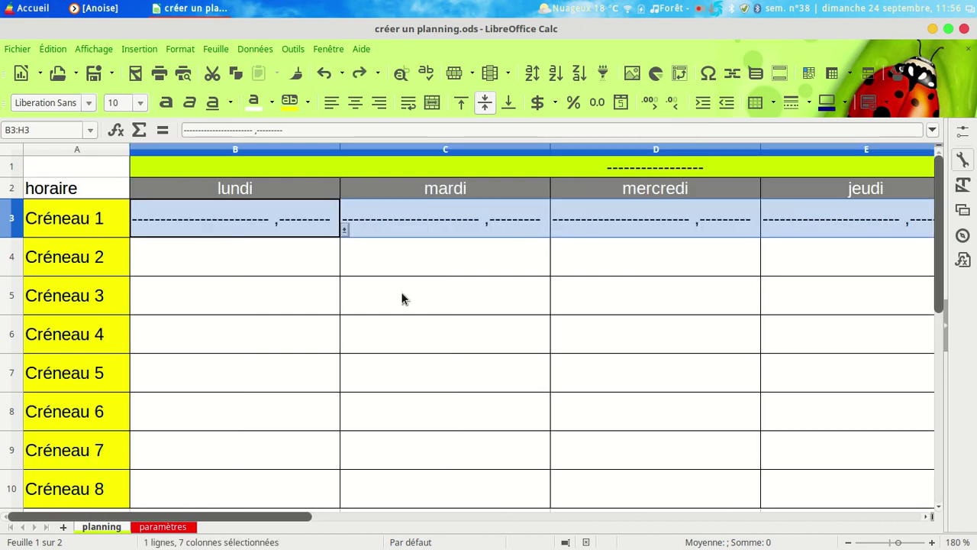
- Fill the dashed placeholder and its selection list from B3 down to Créneau 8 and across to vendredi, covering B3:F10
scroll(247, 401, "down", 5)
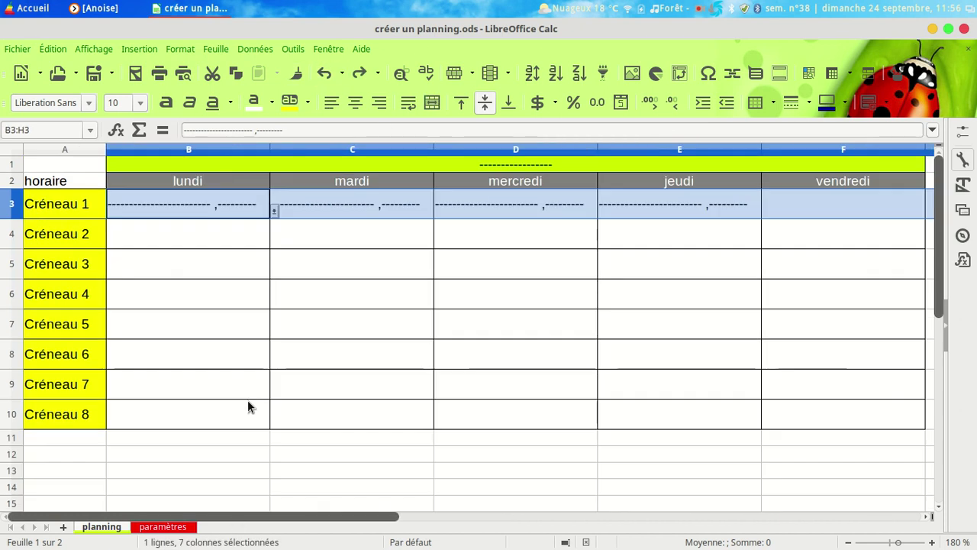
left_click(197, 306)
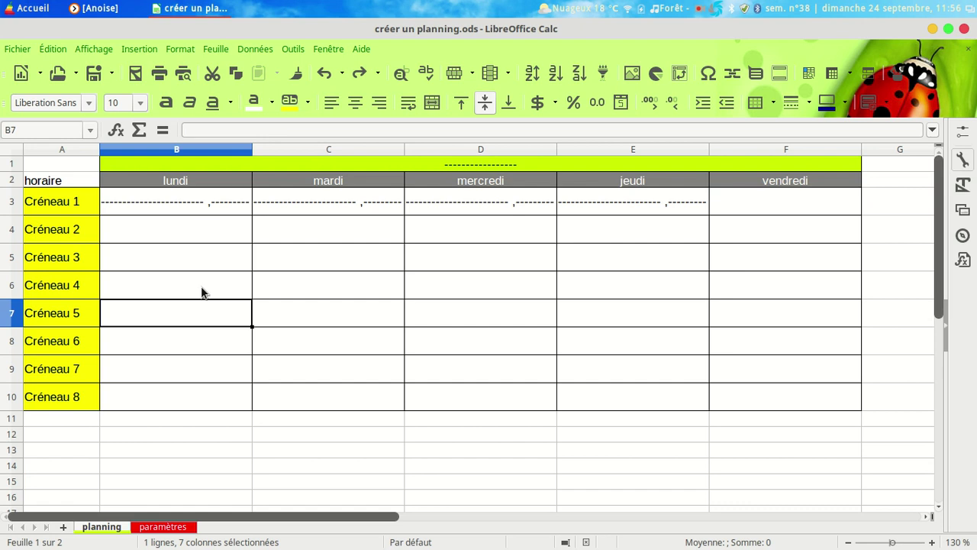
left_click(187, 201)
left_click(255, 207)
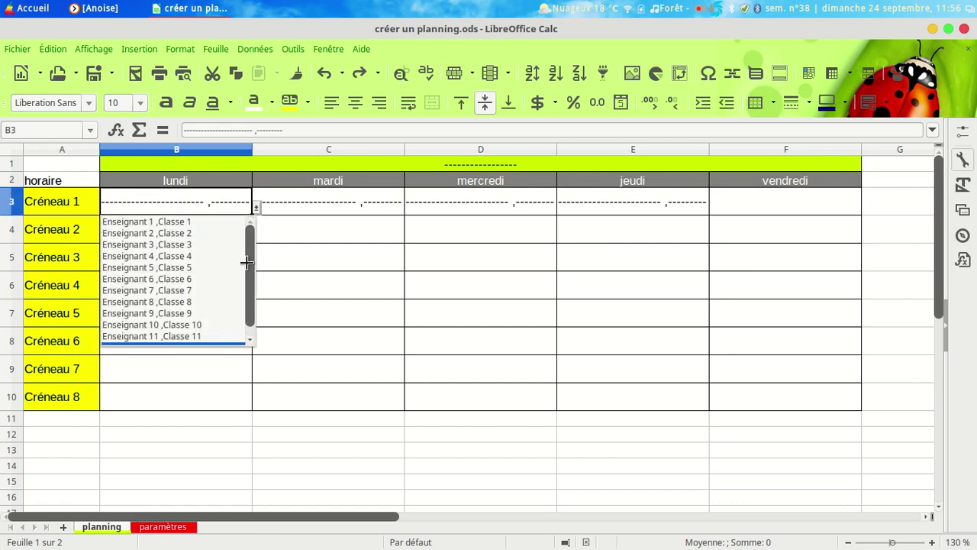
left_click(257, 236)
left_click_drag(253, 221, 242, 404)
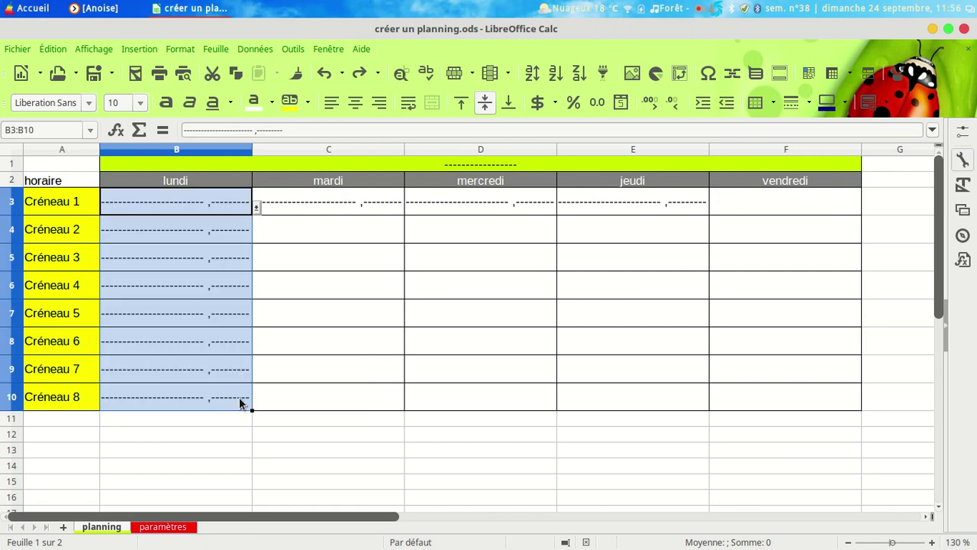
left_click_drag(252, 409, 798, 408)
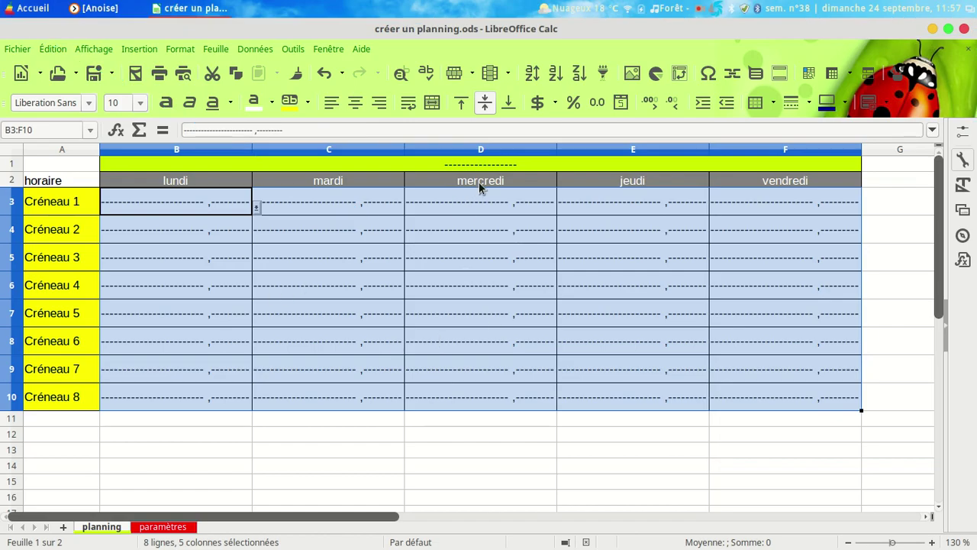
- Choose Enseignant 3, Classe 3 from the selection list in D7, the mercredi cell of Créneau 5
left_click(489, 321)
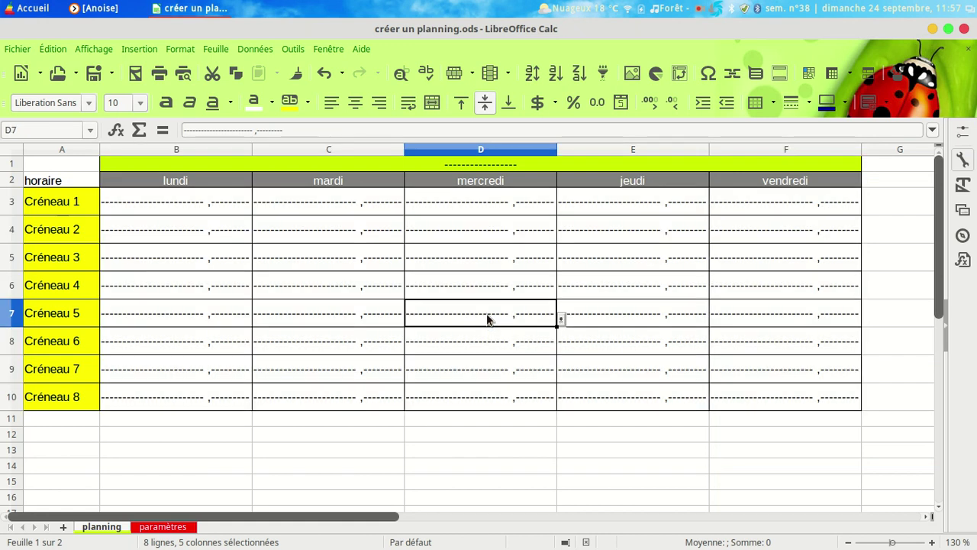
left_click(561, 316)
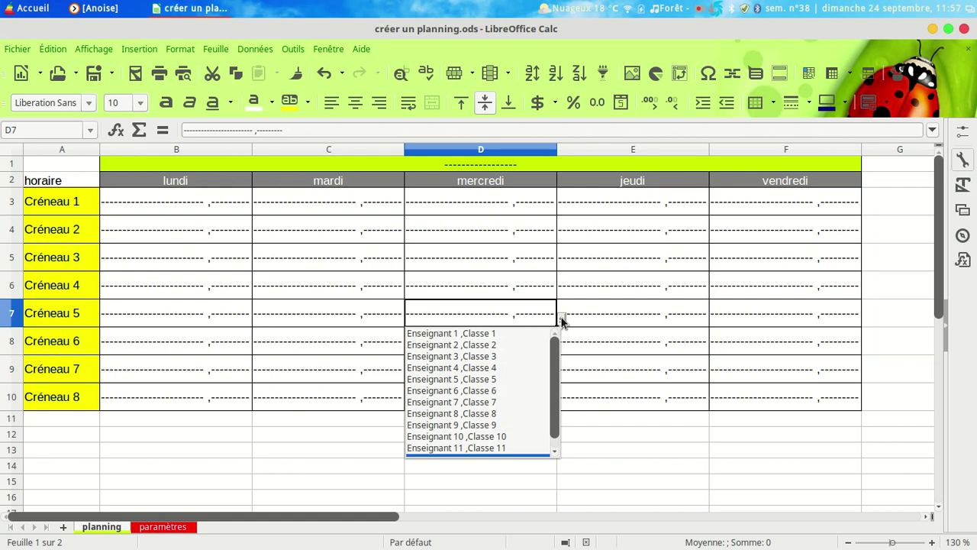
left_click(491, 357)
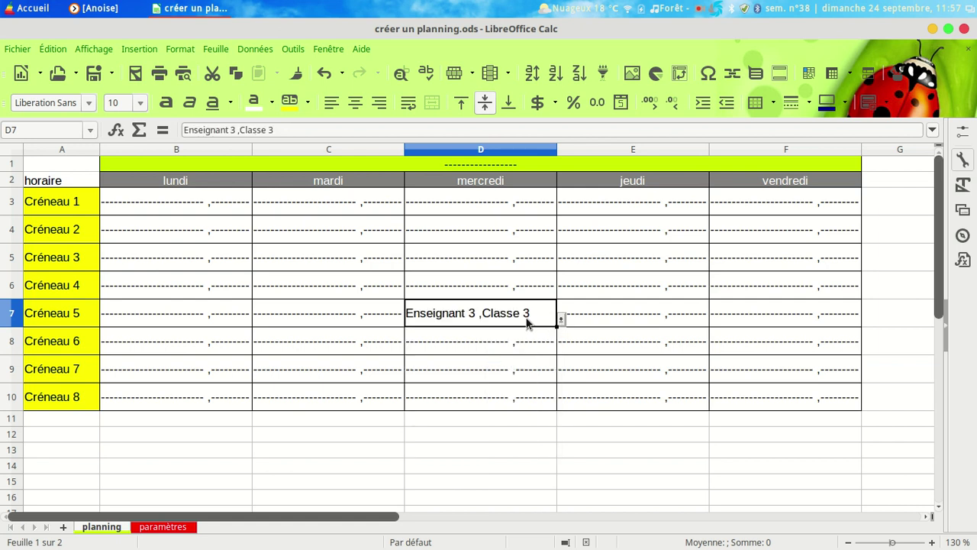
- On the paramètres sheet, replace Enseignant 3 in A4 with the teacher's name and Classe 3 in B4 with CP
left_click(171, 528)
left_click(67, 213)
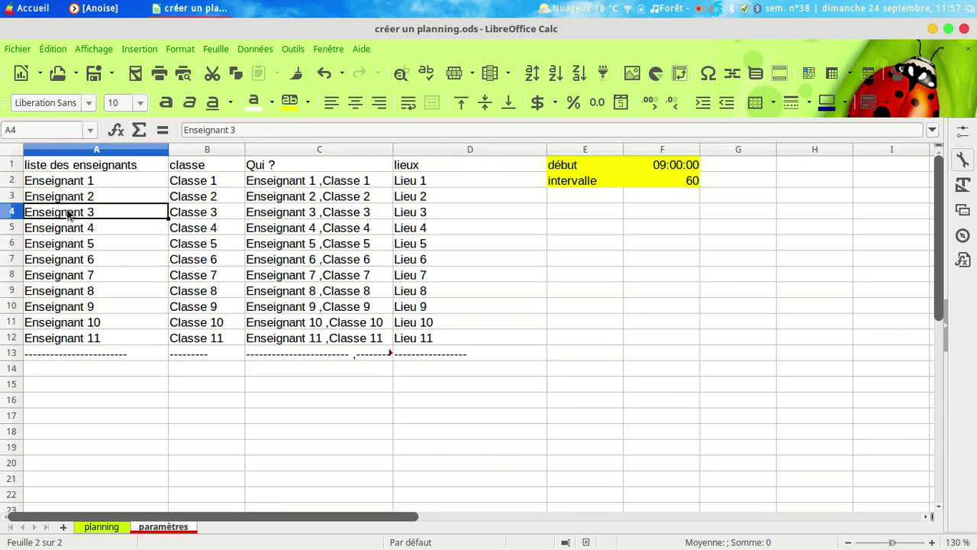
type("M. Pignon")
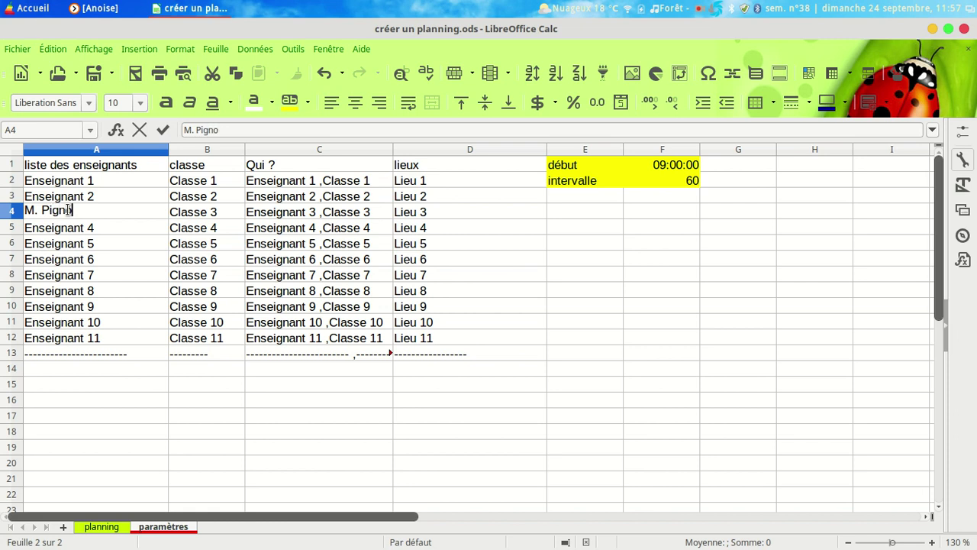
left_click(203, 214)
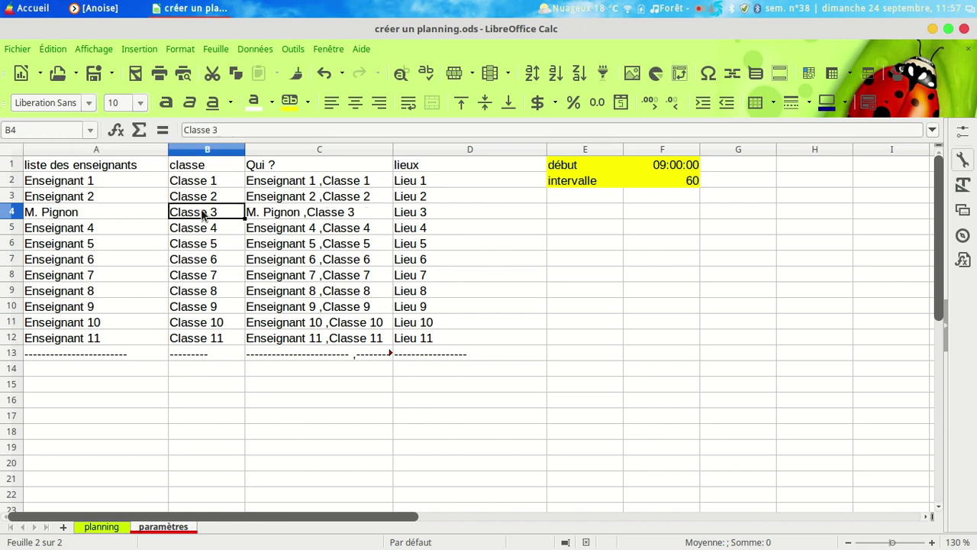
triple_click(202, 213)
type("CP")
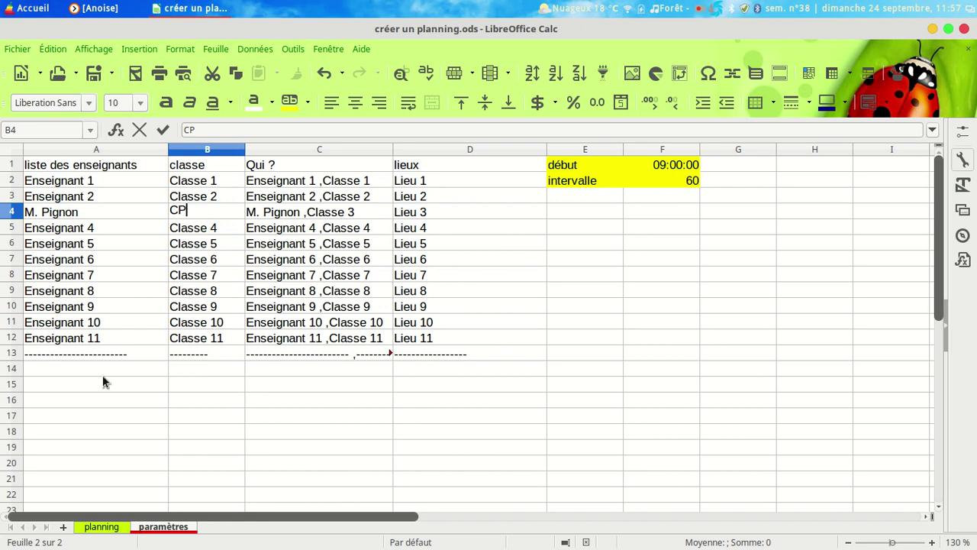
- Back on the planning sheet, choose the renamed teacher's CP entry from the selection list in D7
left_click(101, 530)
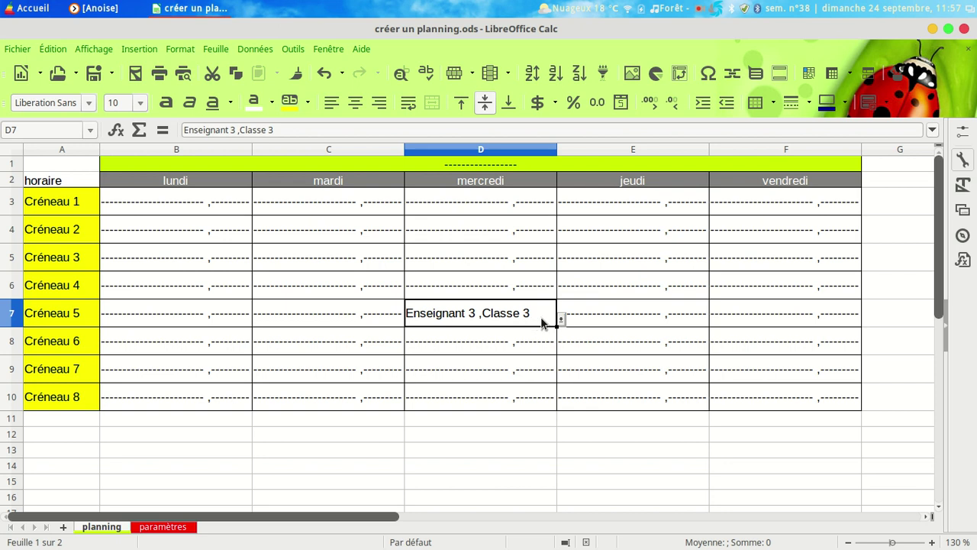
left_click(561, 321)
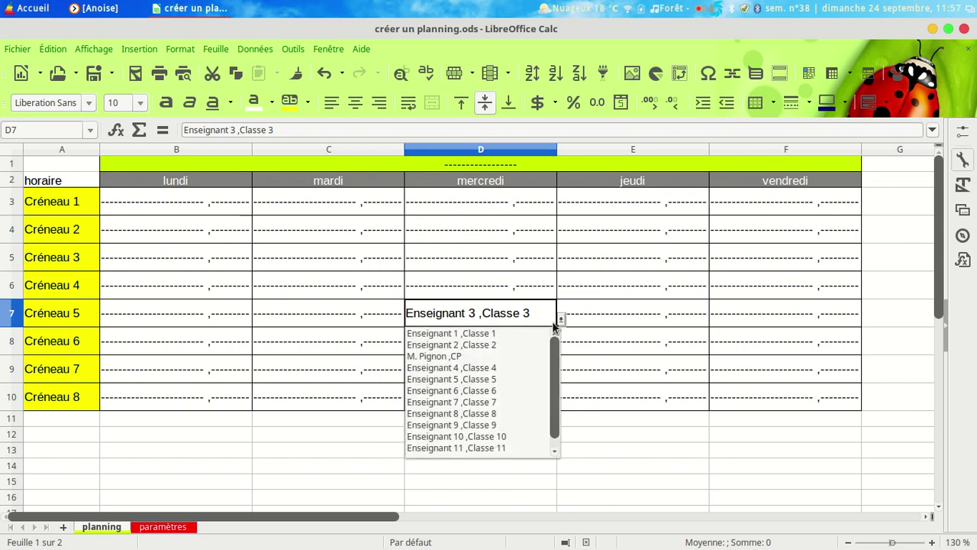
left_click(454, 356)
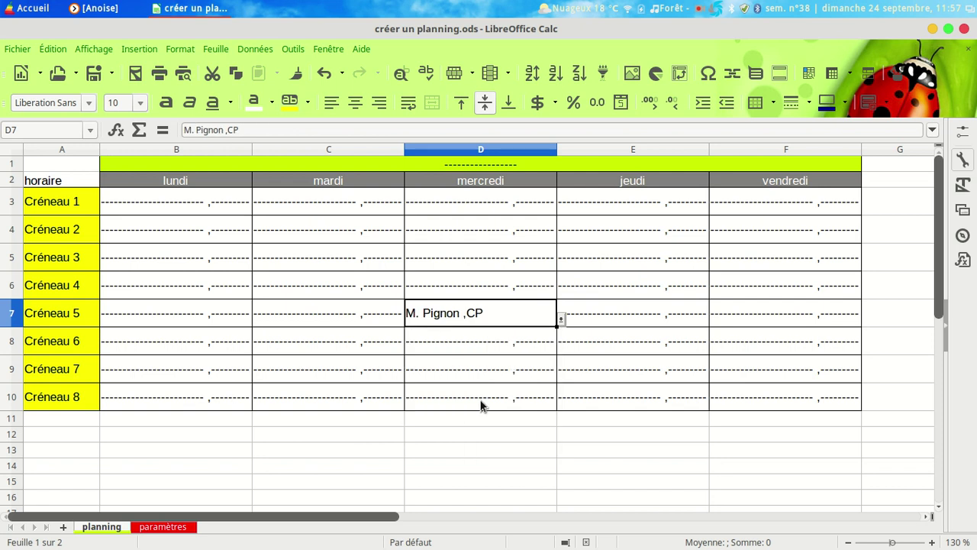
- Centre the contents of all time-slot cells B3:F10 horizontally
left_click(355, 104)
left_click(315, 436)
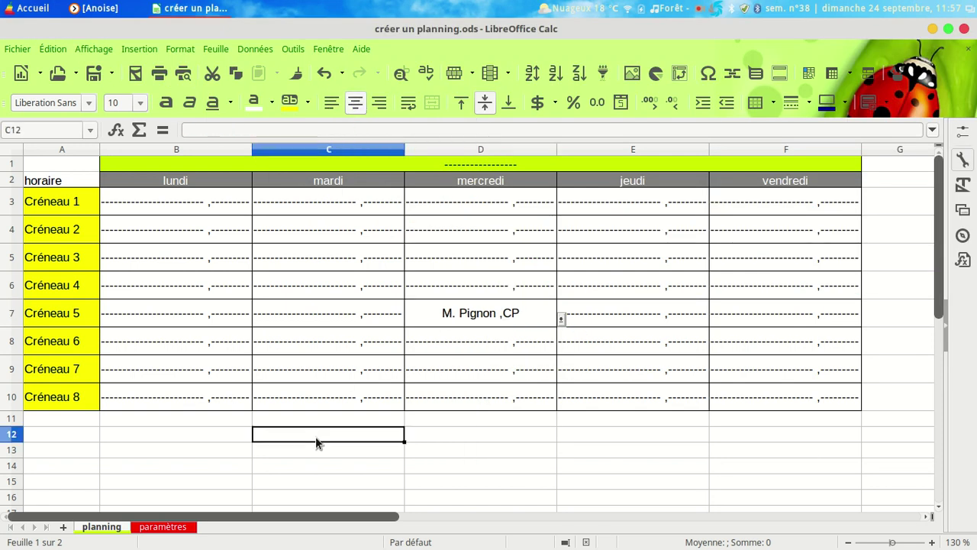
left_click_drag(212, 209, 772, 393)
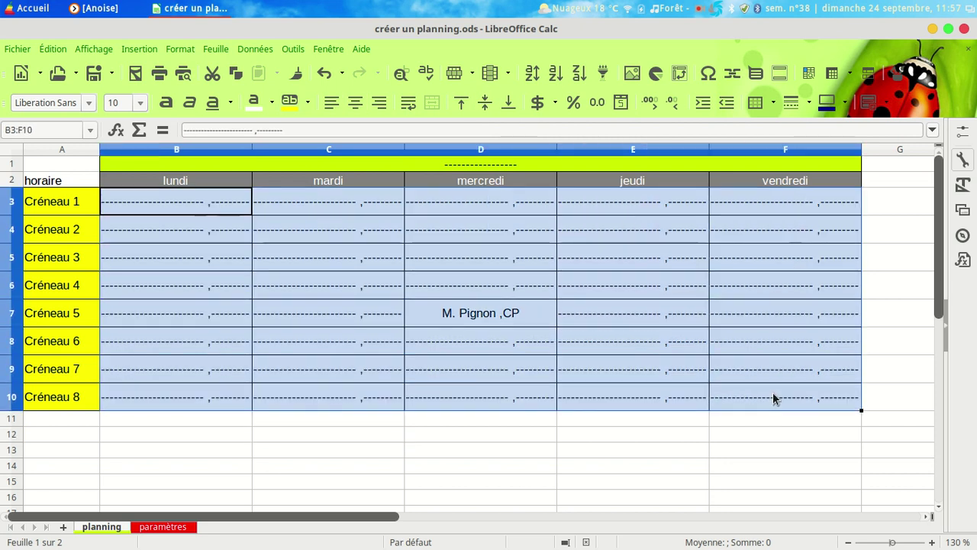
left_click(356, 107)
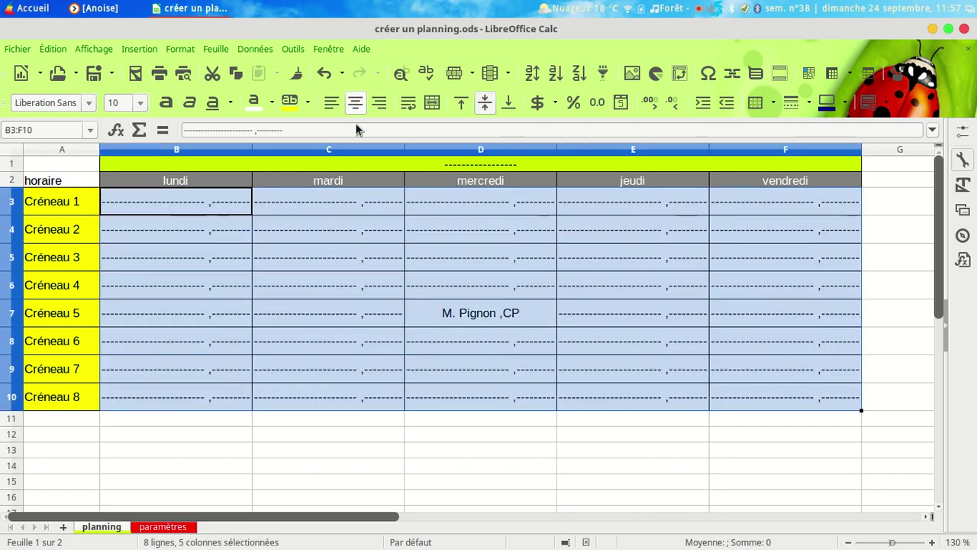
left_click(317, 452)
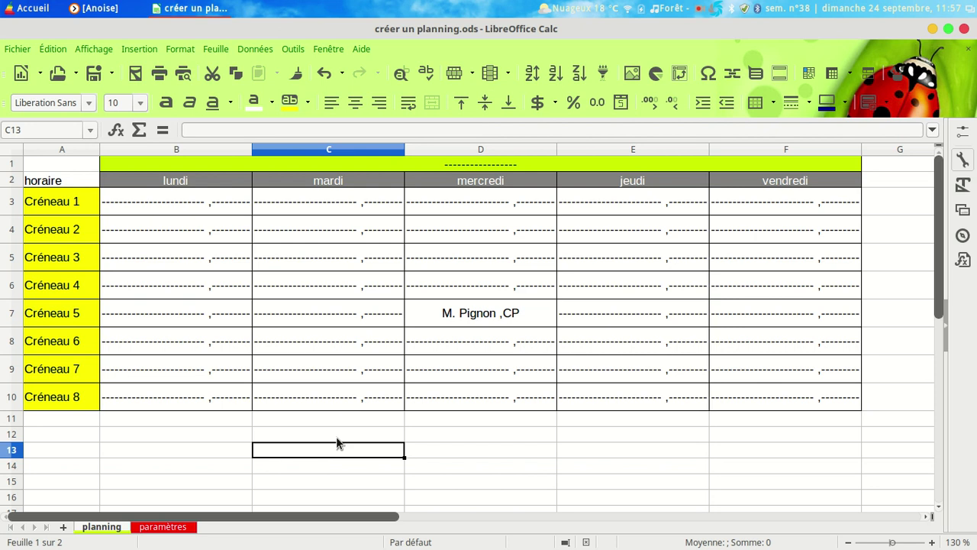
- Choose Lieu 1 from the place selection list in the merged heading cell B1
left_click(520, 162)
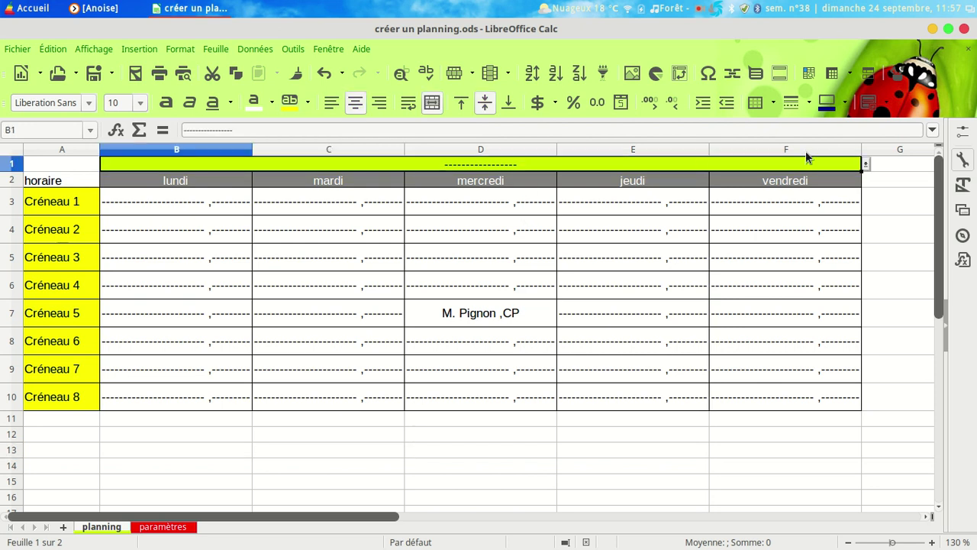
left_click(866, 164)
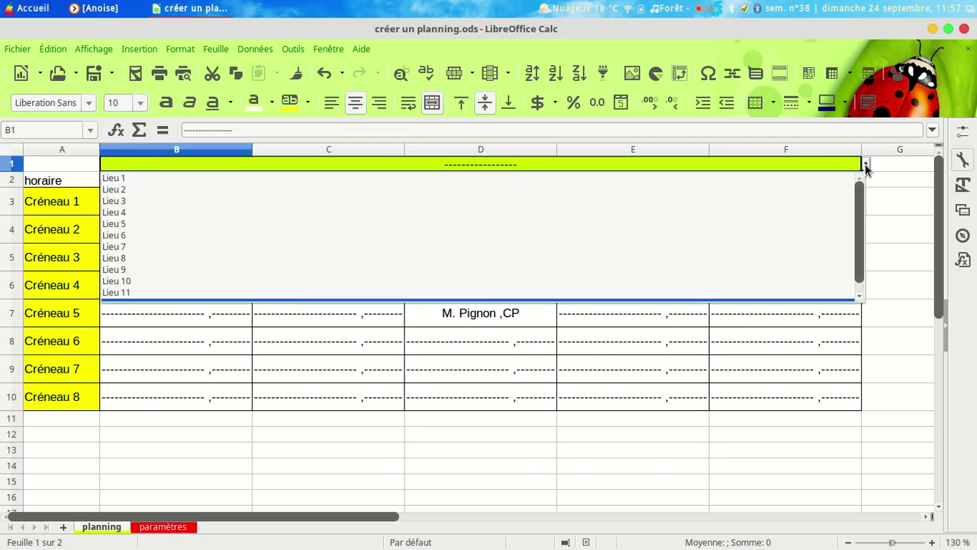
left_click(122, 178)
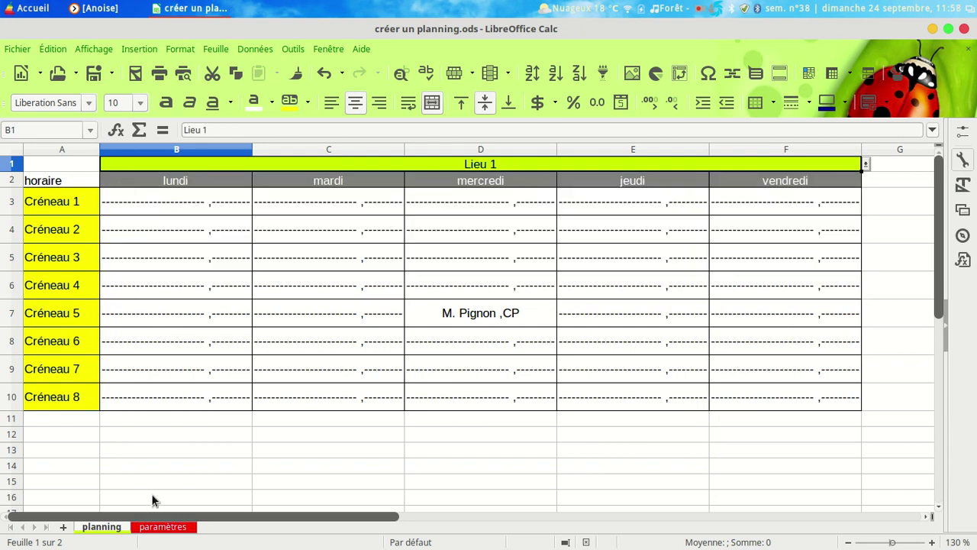
- On the paramètres sheet, replace Lieu 1 in D2 with Gymnase and Lieu 2 in D3 with salle de motricité
left_click(161, 526)
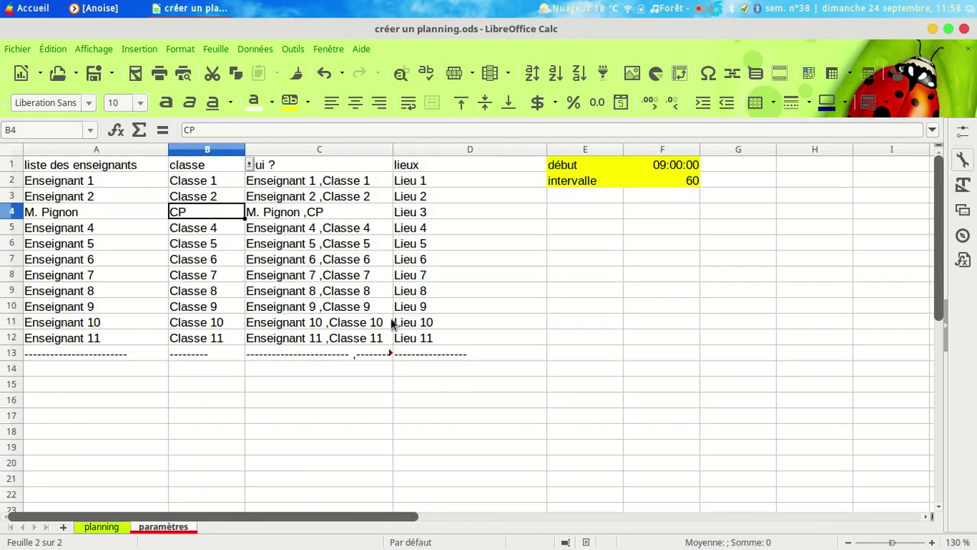
left_click(425, 181)
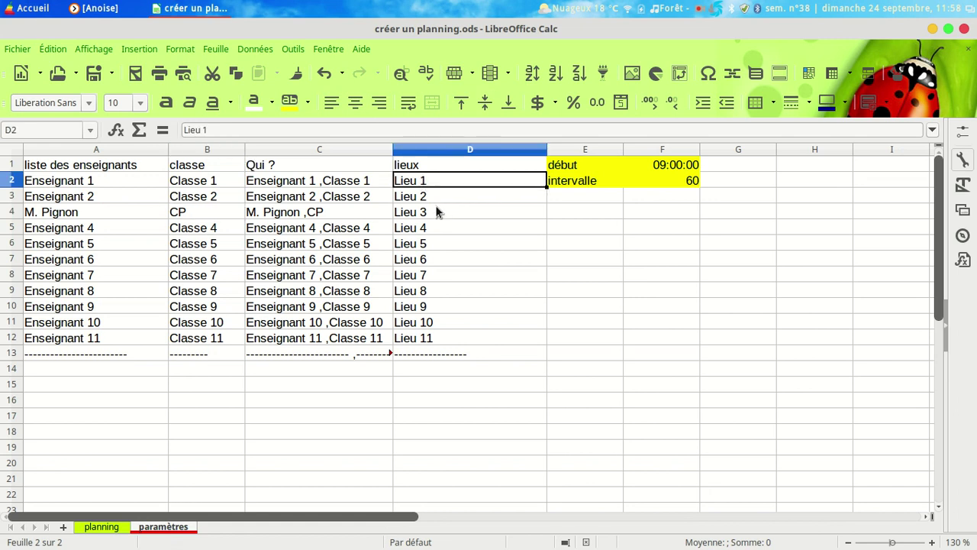
type("Gym")
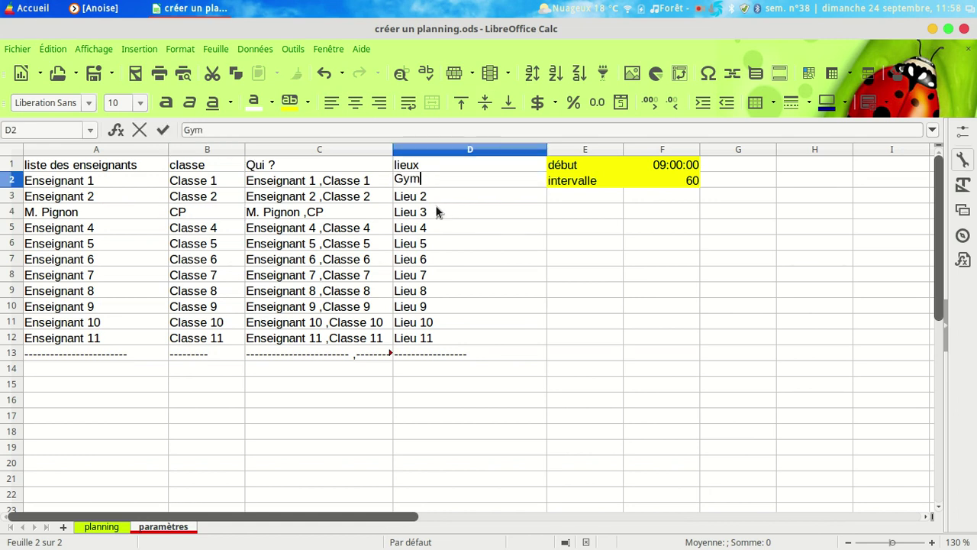
type("nase")
left_click(427, 199)
type("sa")
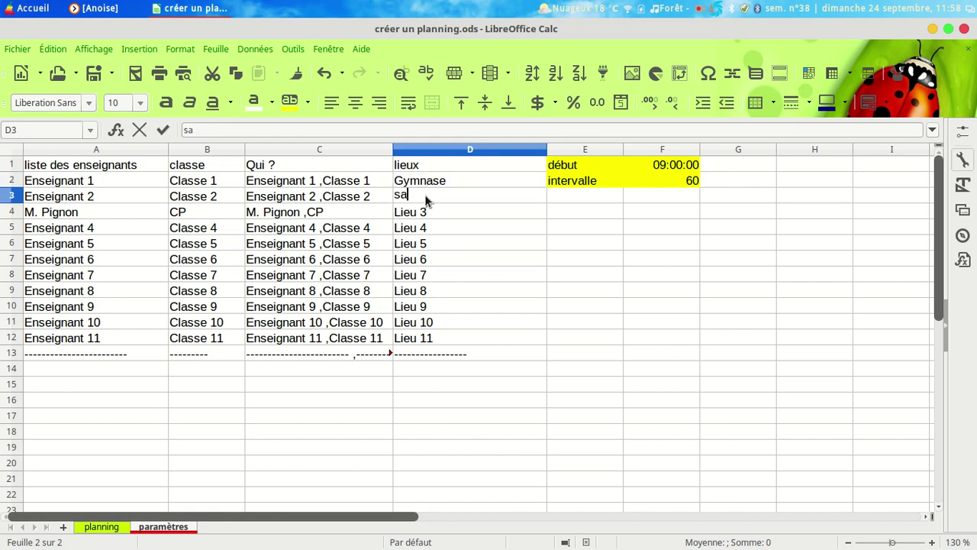
type("lle de mo")
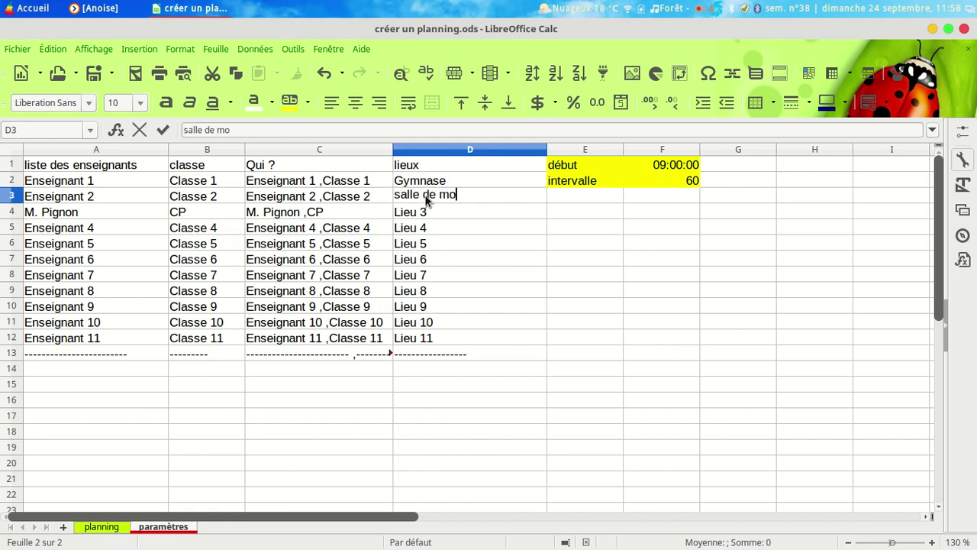
type("tricité")
- Back on the planning sheet, choose Gymnase from the place selection list in the merged heading cell B1
left_click(117, 529)
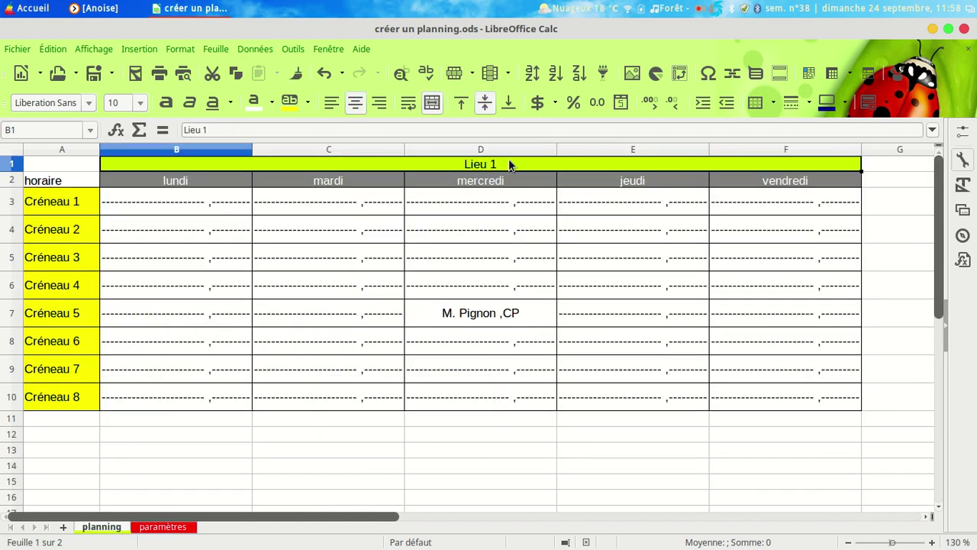
left_click(866, 164)
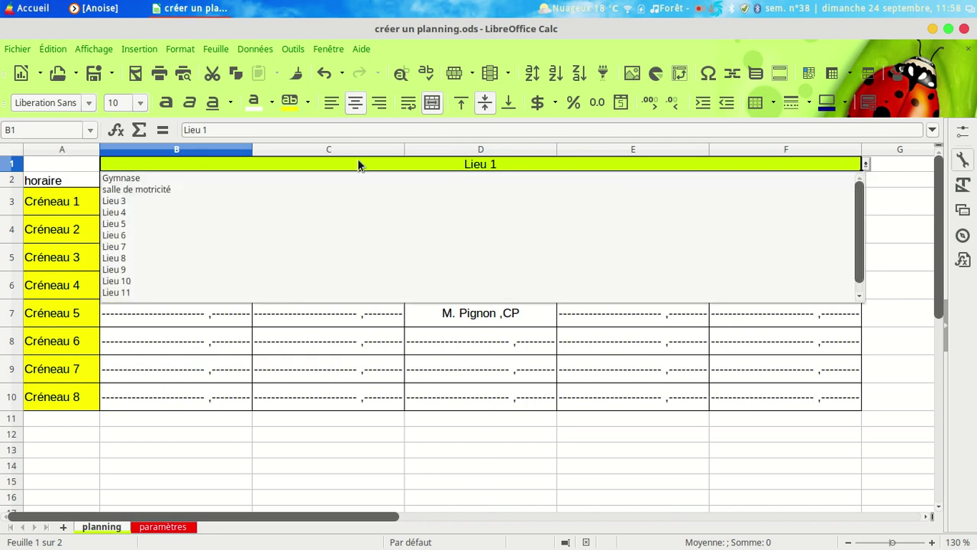
left_click(139, 179)
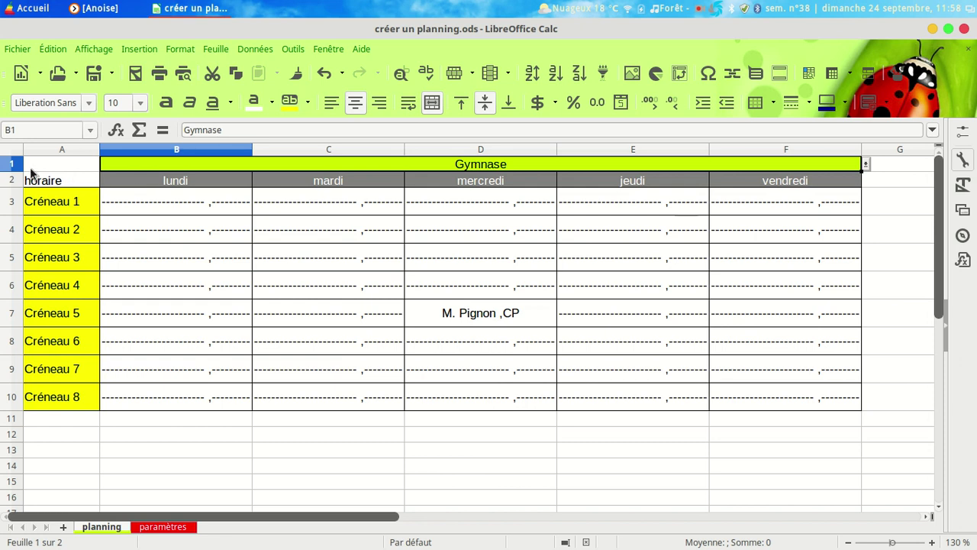
- Make row 1 a little more than twice as tall and set the place heading's font size to 22
left_click_drag(13, 171, 21, 191)
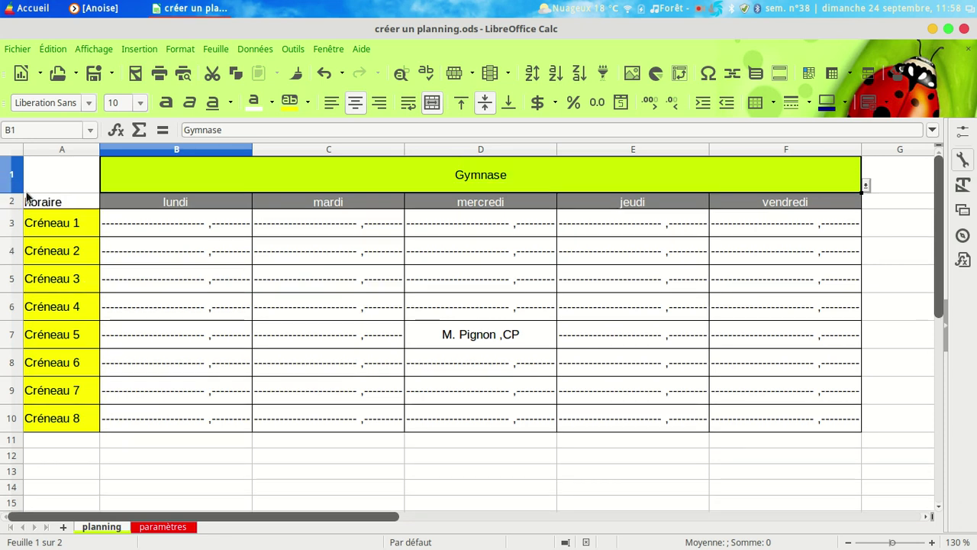
left_click(139, 103)
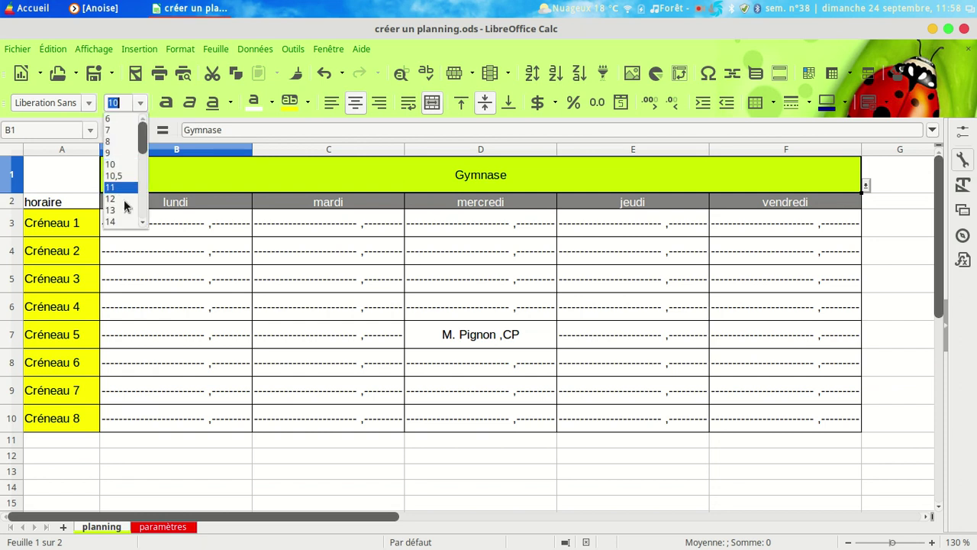
scroll(125, 218, "down", 2)
left_click(119, 216)
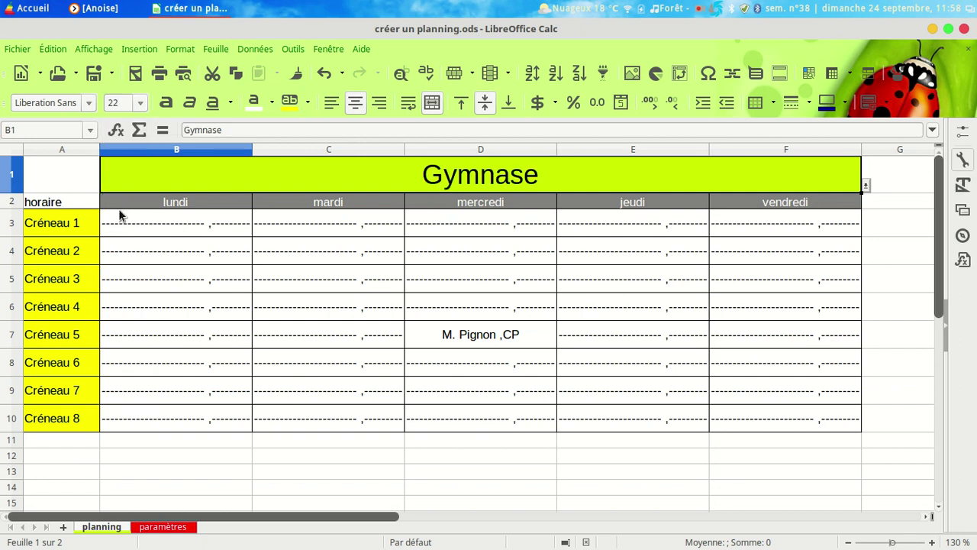
left_click(524, 502)
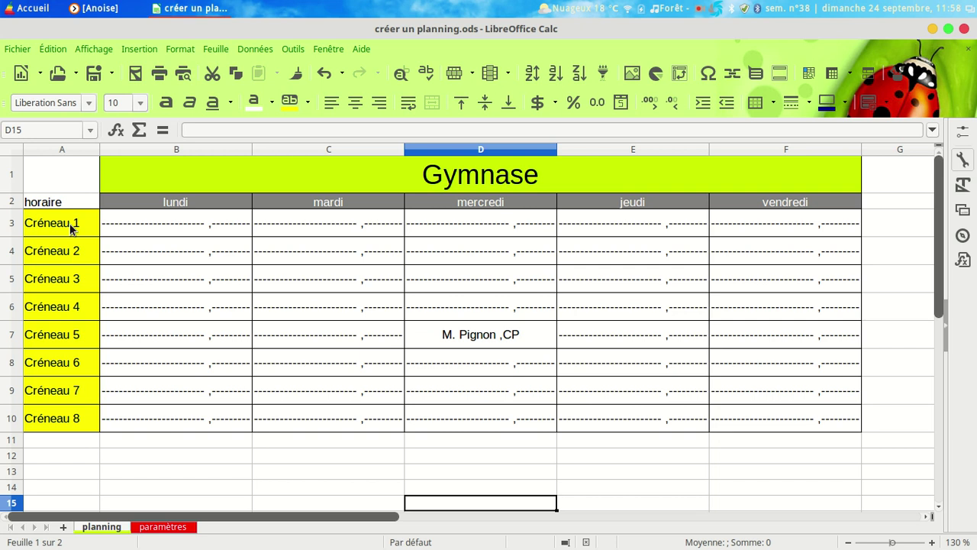
- Define the name début for the start-time cell F1 on the paramètres sheet, with global document scope
left_click(163, 526)
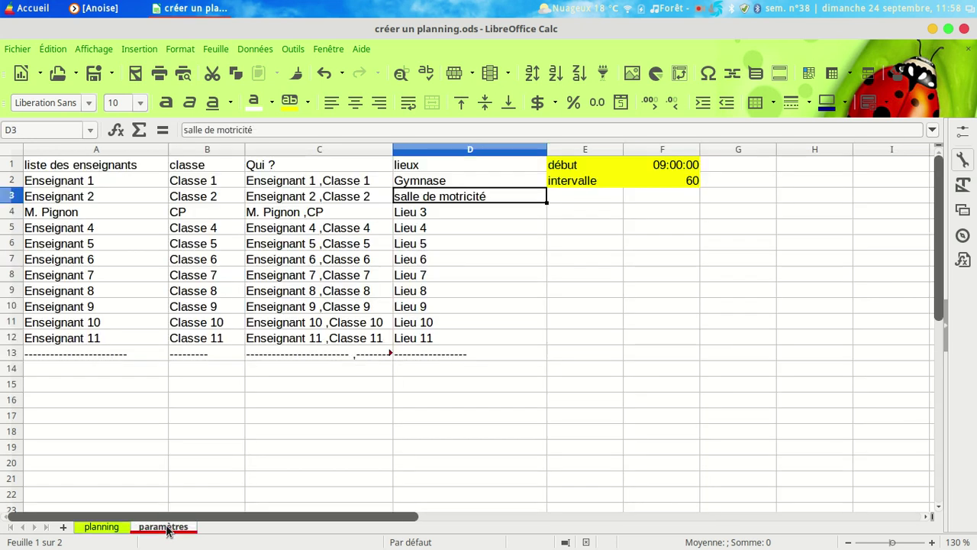
left_click(673, 170)
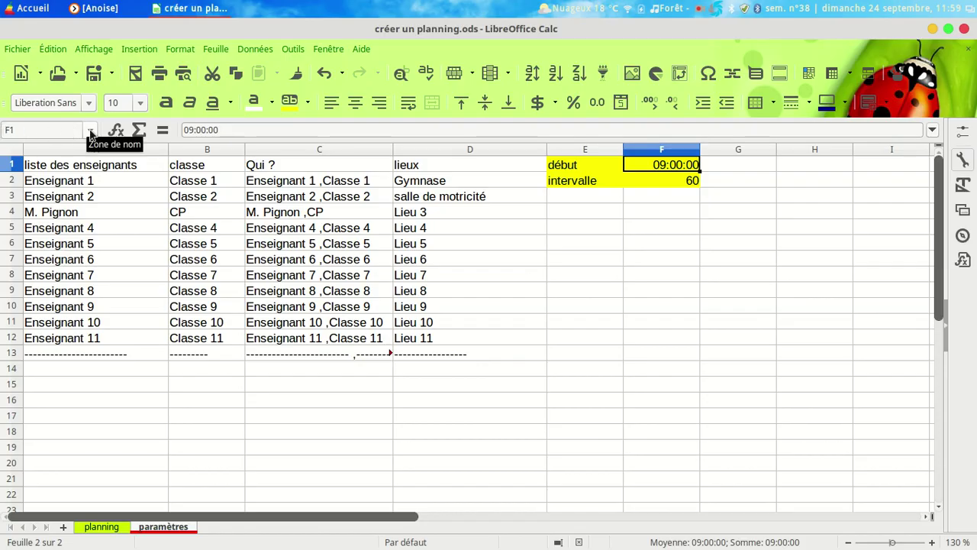
left_click(91, 131)
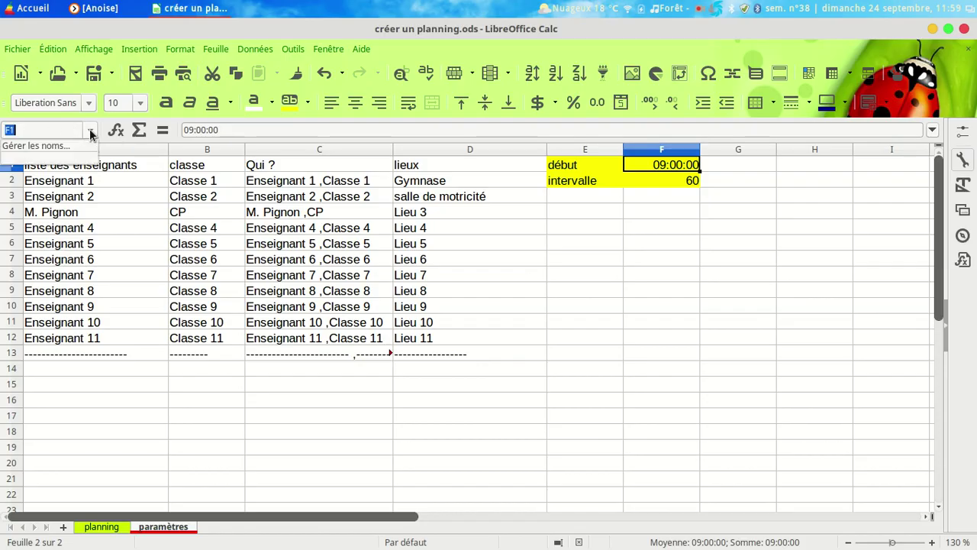
left_click(58, 147)
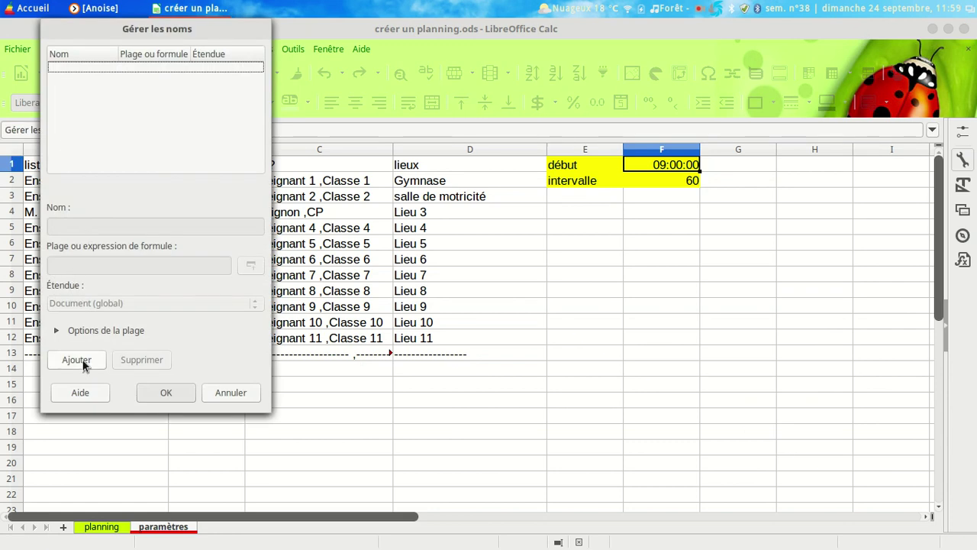
left_click(76, 360)
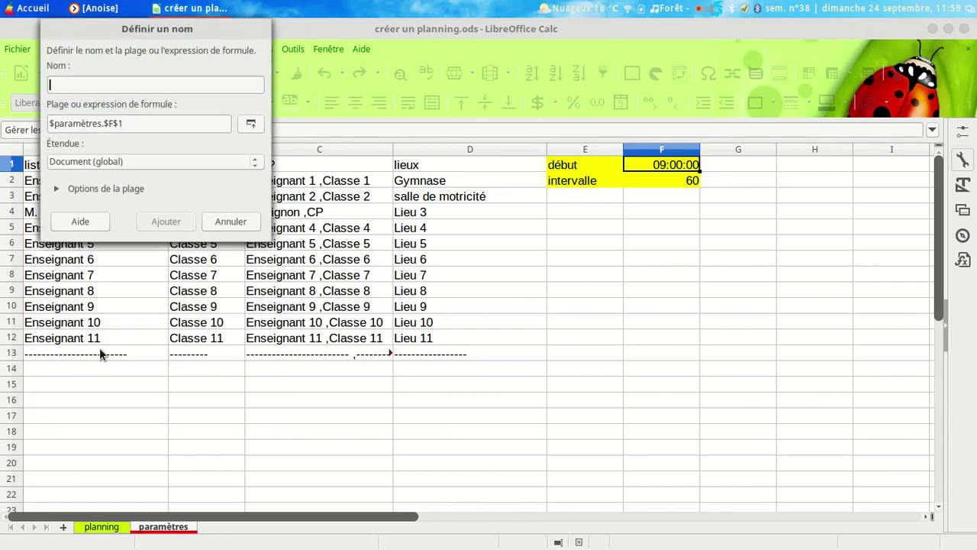
type("début")
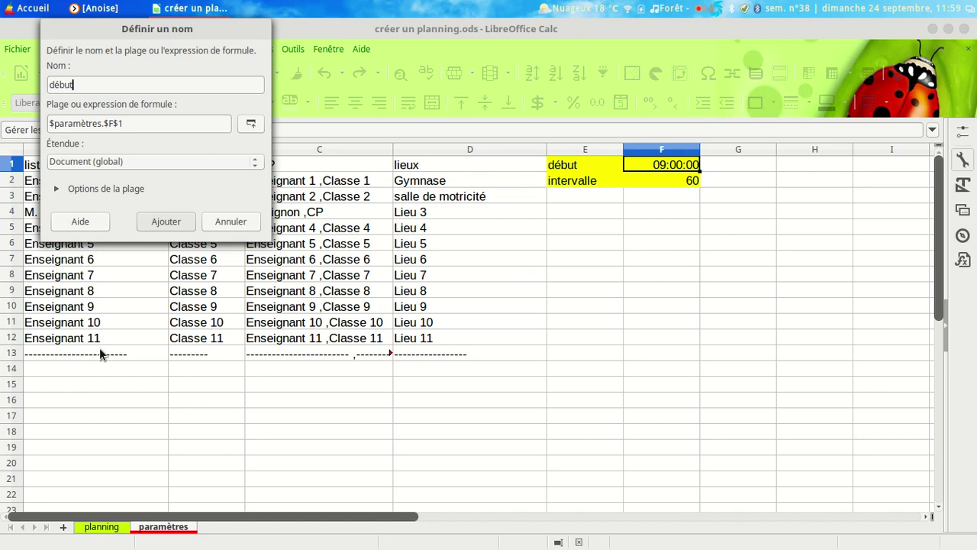
left_click(184, 221)
left_click(169, 391)
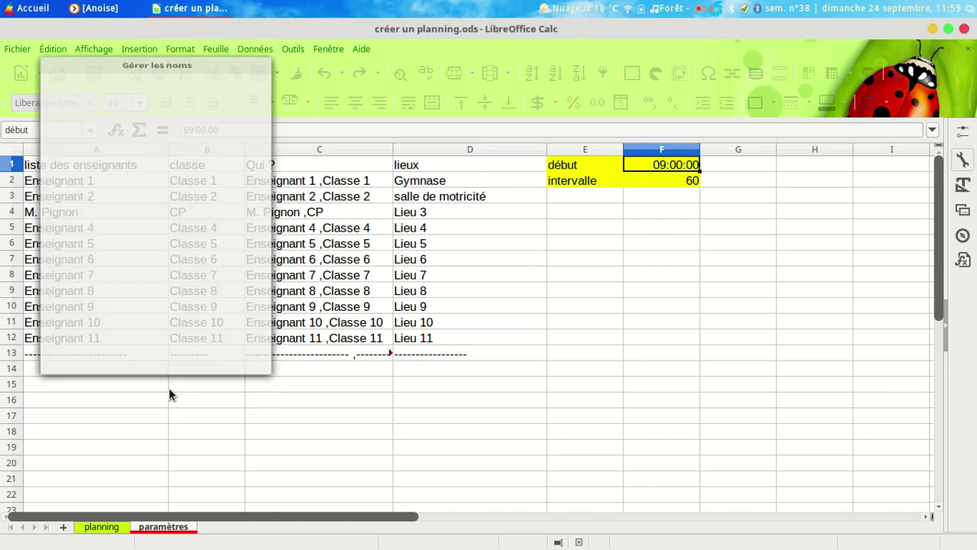
- Define the name intervalle for cell F2 on the paramètres sheet, with global document scope
left_click(682, 183)
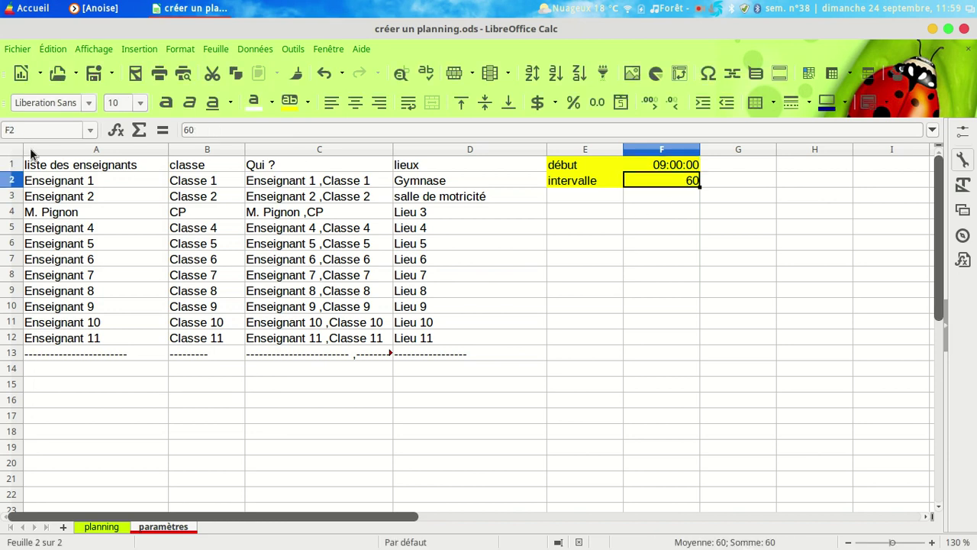
left_click(88, 135)
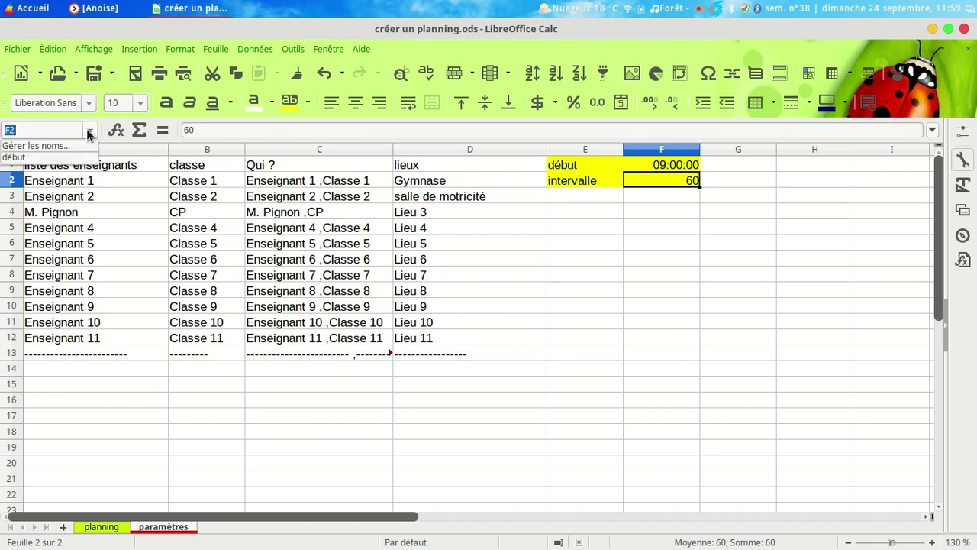
left_click(64, 147)
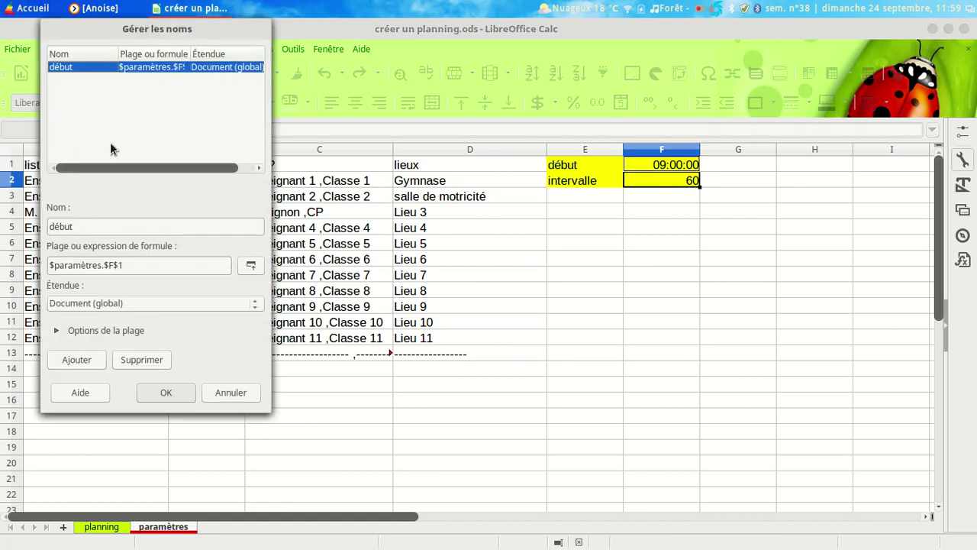
left_click(77, 359)
type("intervalle")
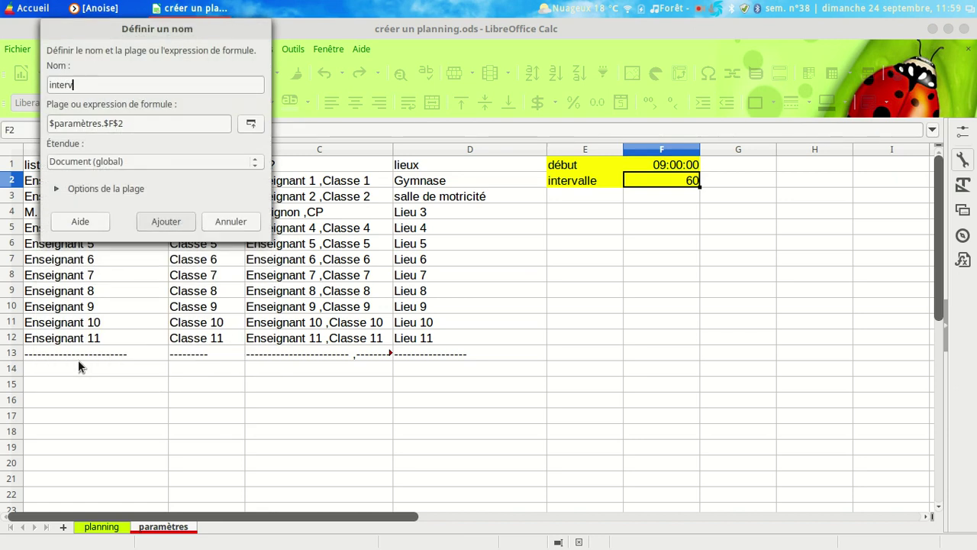
left_click(188, 222)
left_click(168, 393)
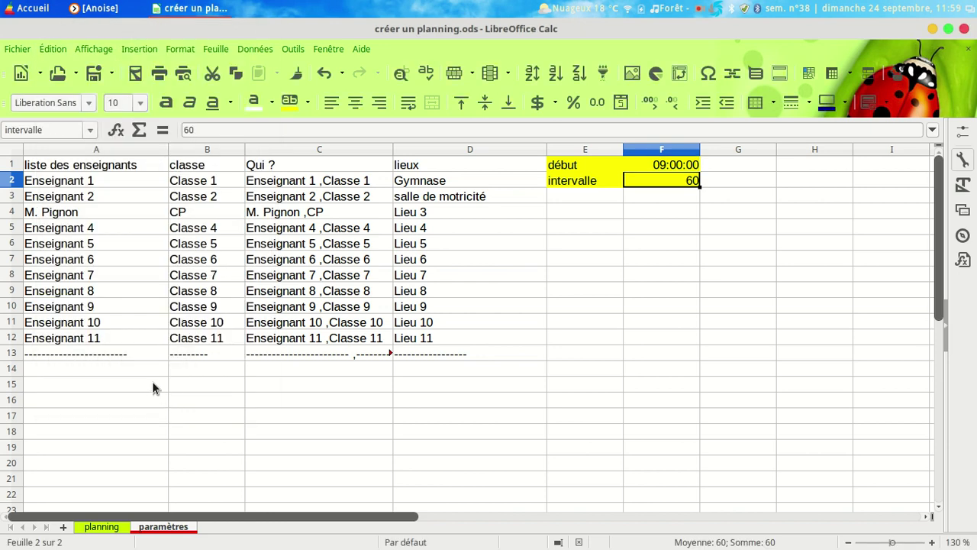
- On the planning sheet, replace Créneau 1 in A3 with the formula =début and centre column A's contents horizontally
left_click(104, 529)
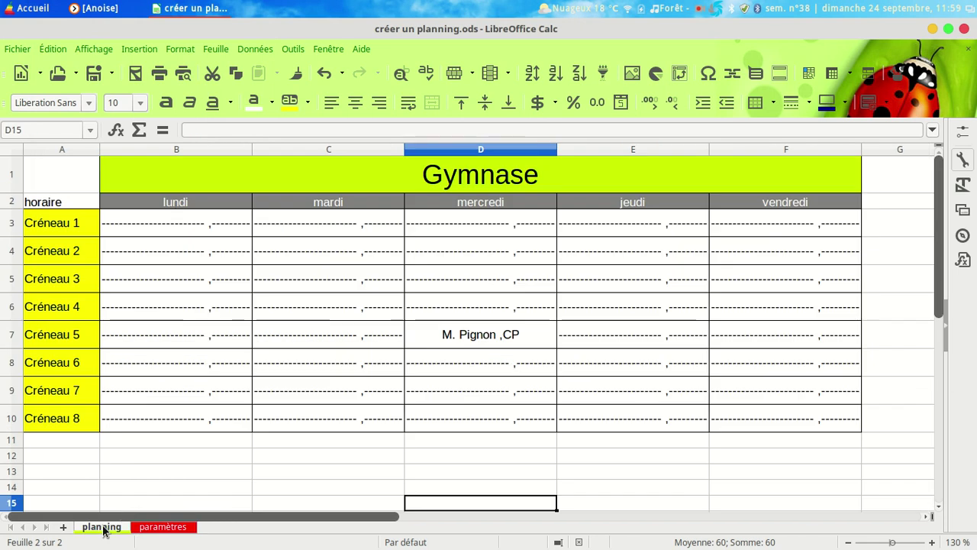
left_click(68, 223)
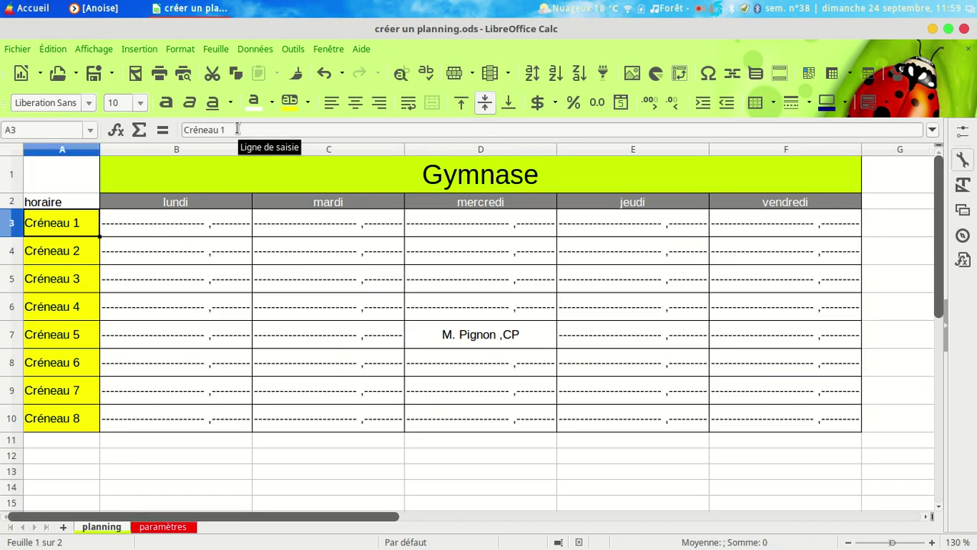
left_click(163, 130)
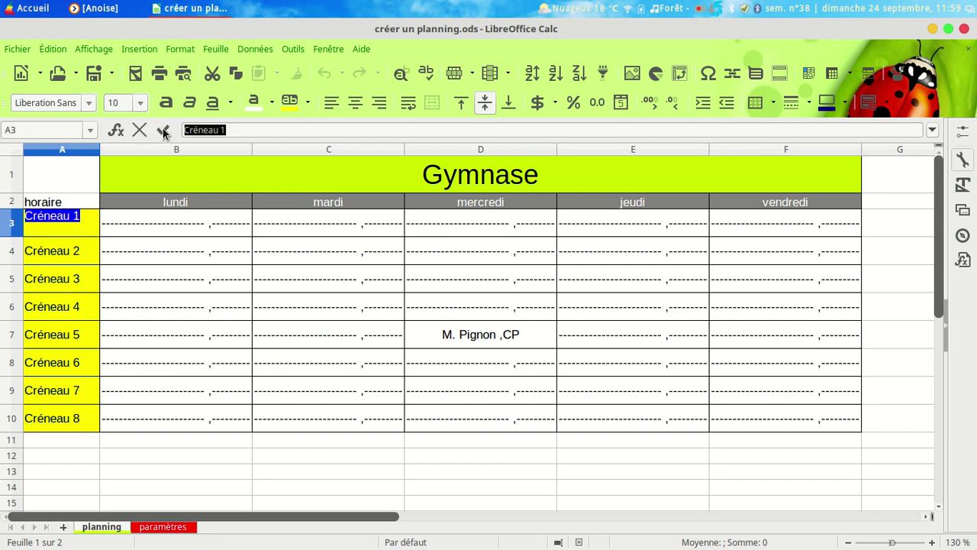
type("début")
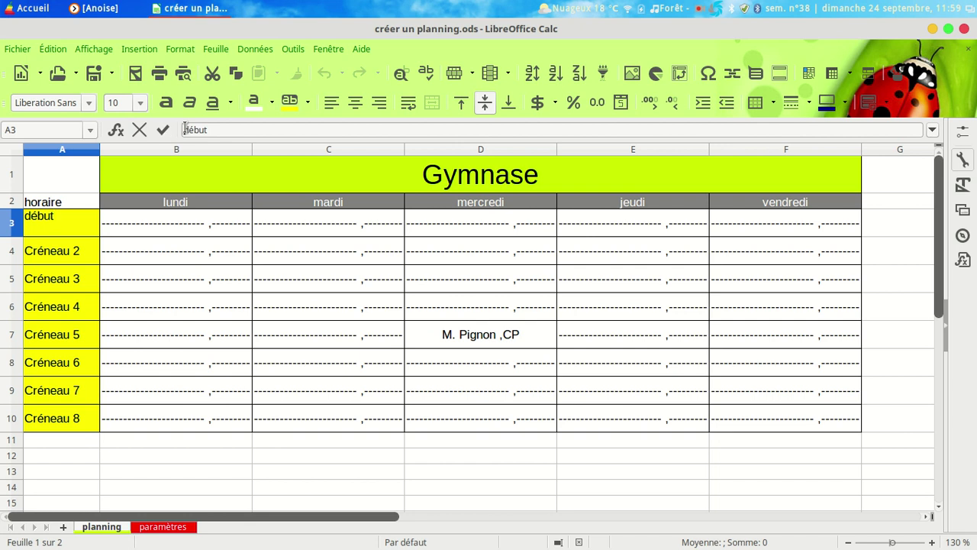
type("=")
left_click(161, 131)
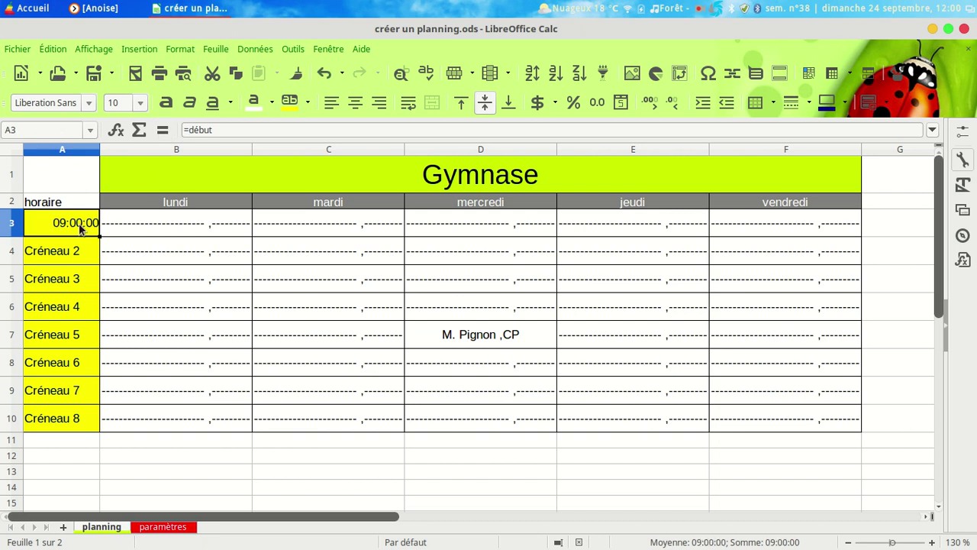
left_click(76, 149)
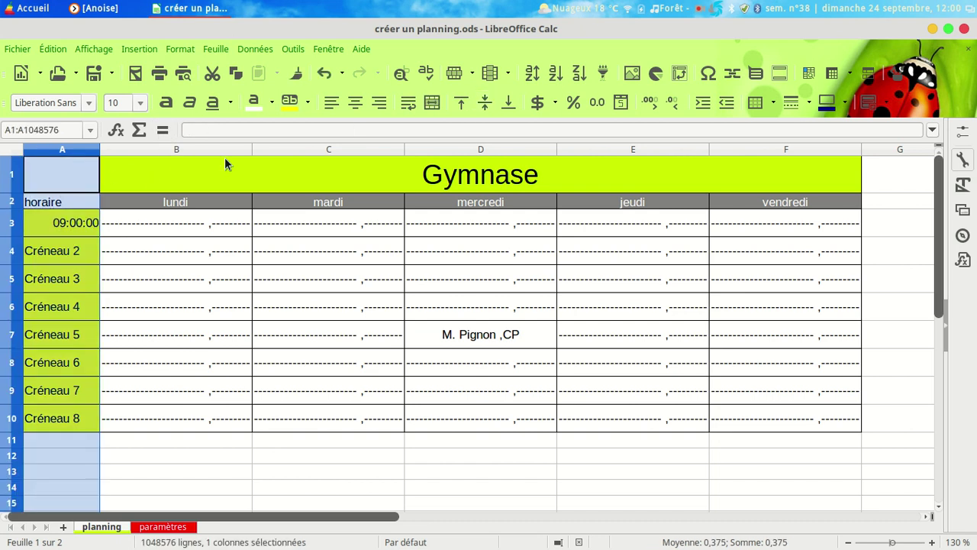
left_click(355, 102)
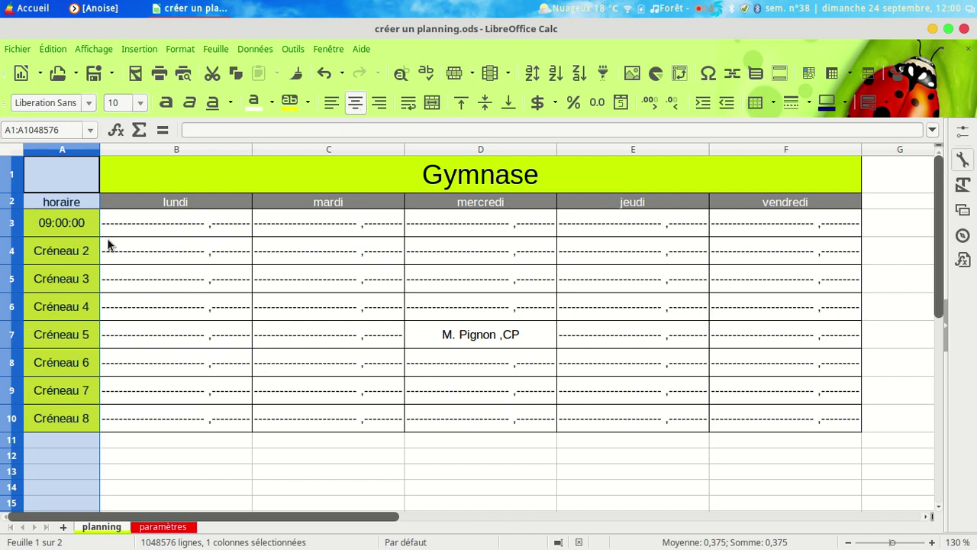
- Replace Créneau 2 in A4 with the formula =A3+TEMPS(0;intervalle;0) and fill it down through A10
left_click(77, 256)
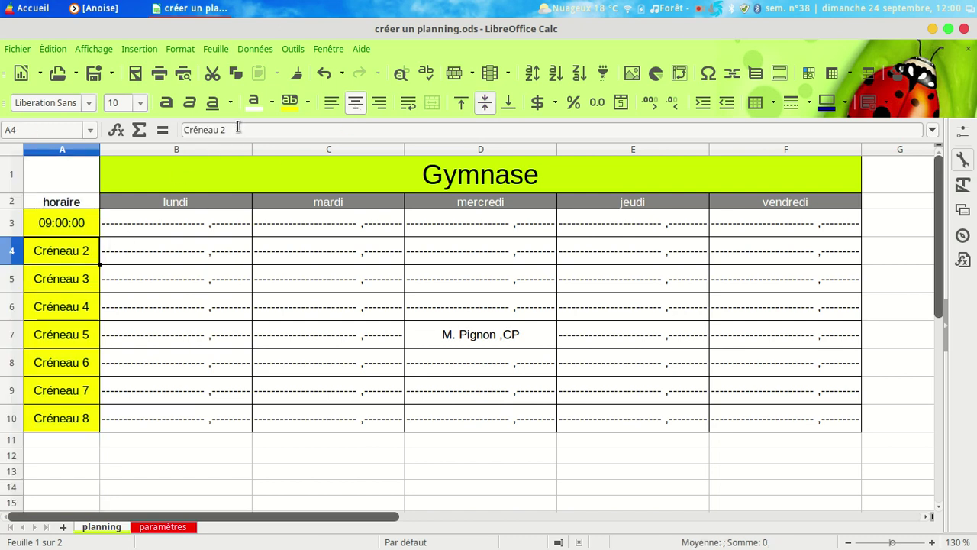
triple_click(186, 130)
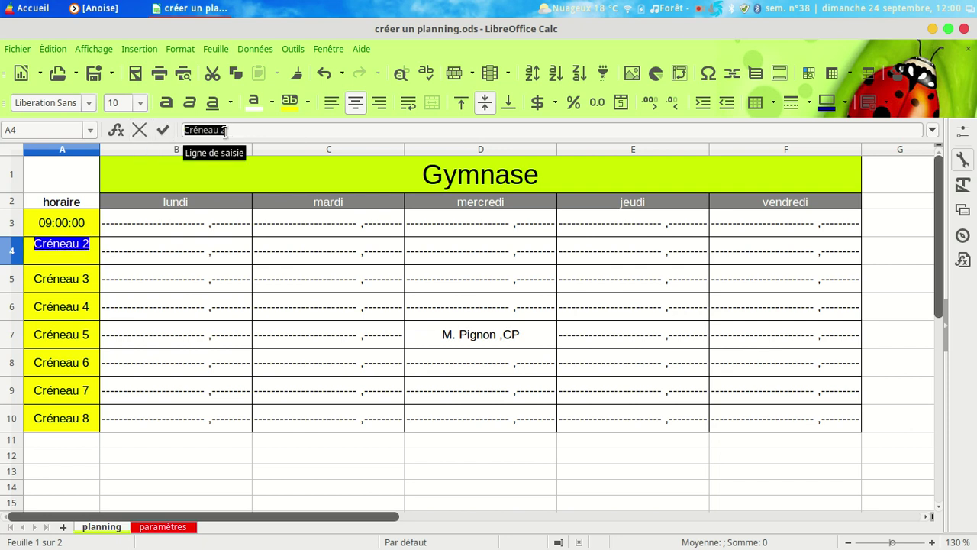
type("=")
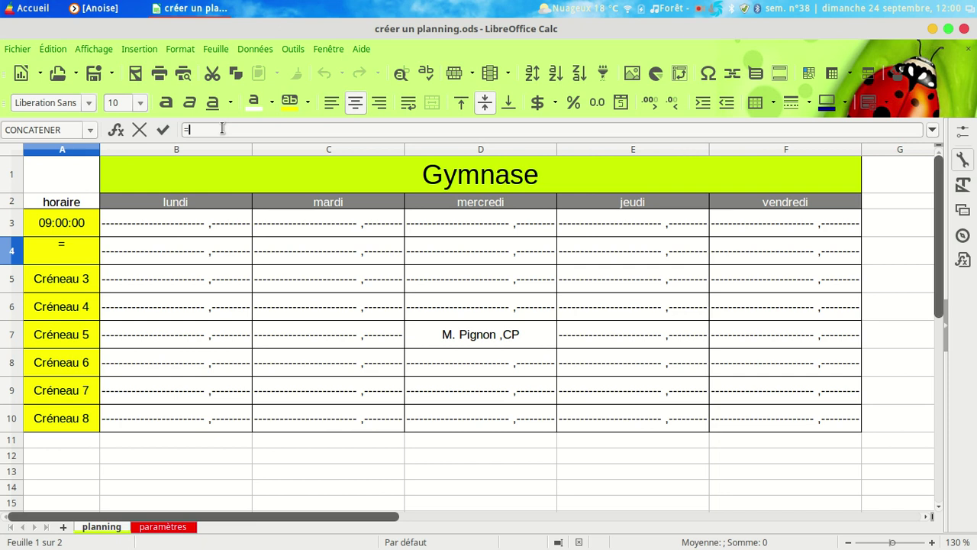
left_click(70, 222)
left_click(219, 128)
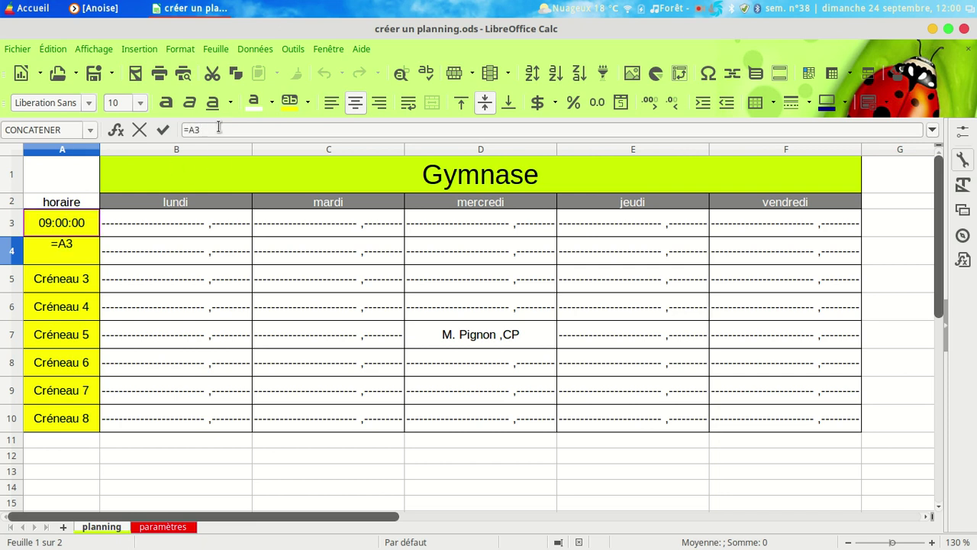
type("+TEMPS")
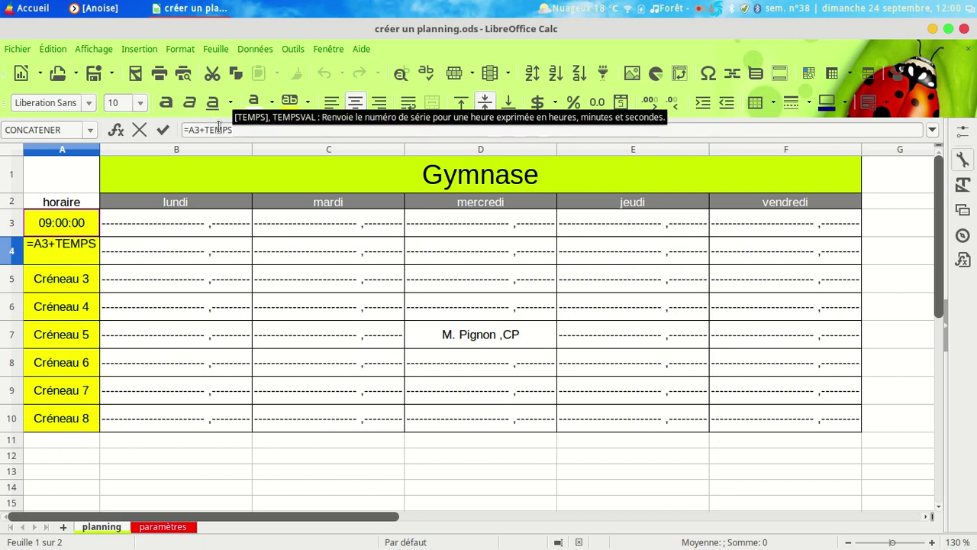
type("(")
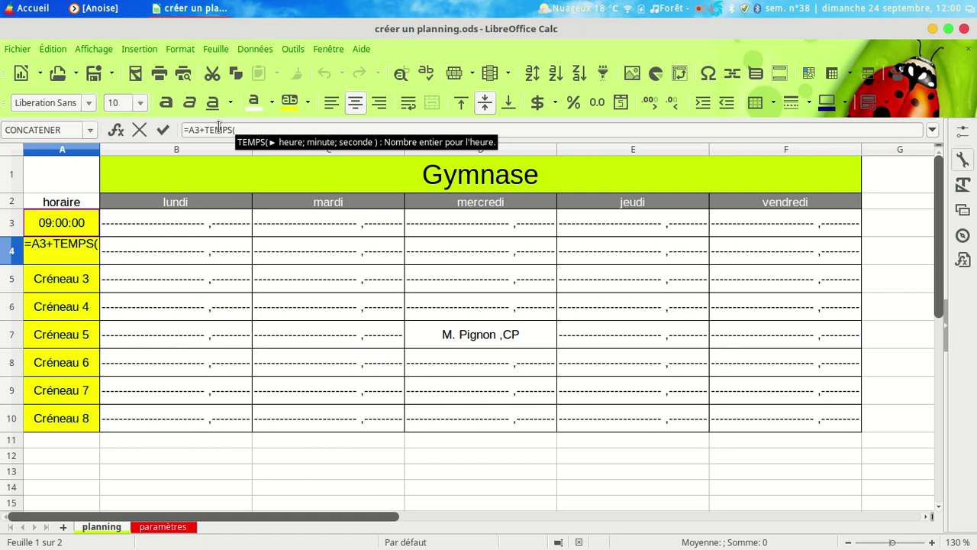
type("0")
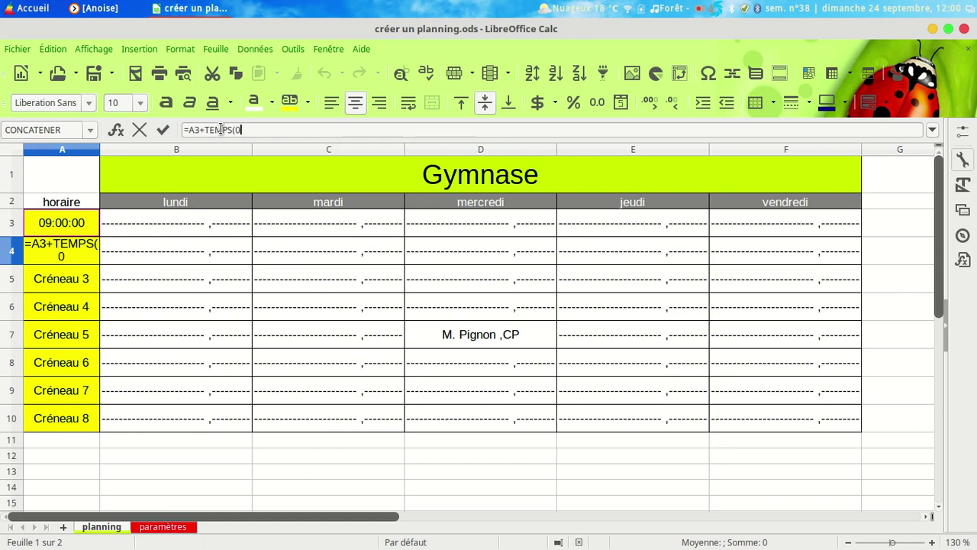
type(";")
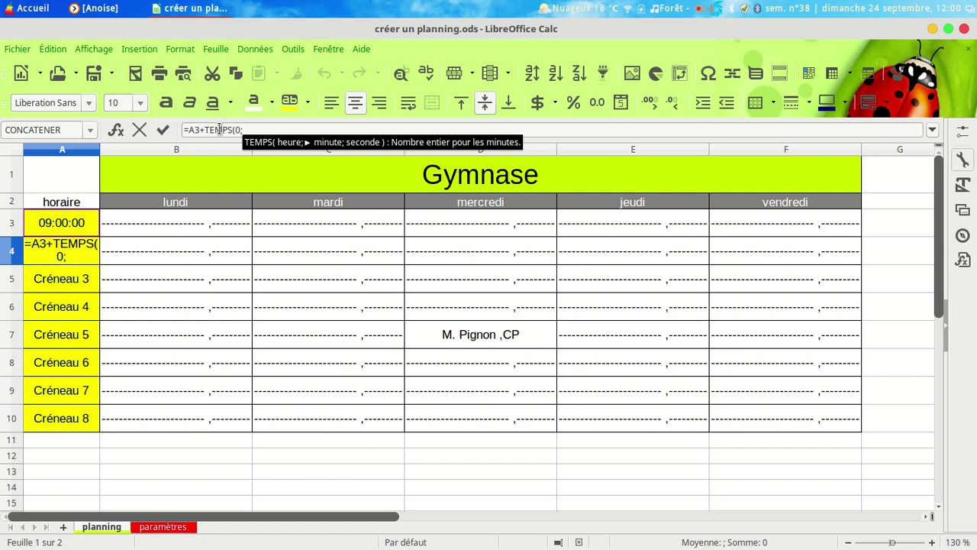
type("int")
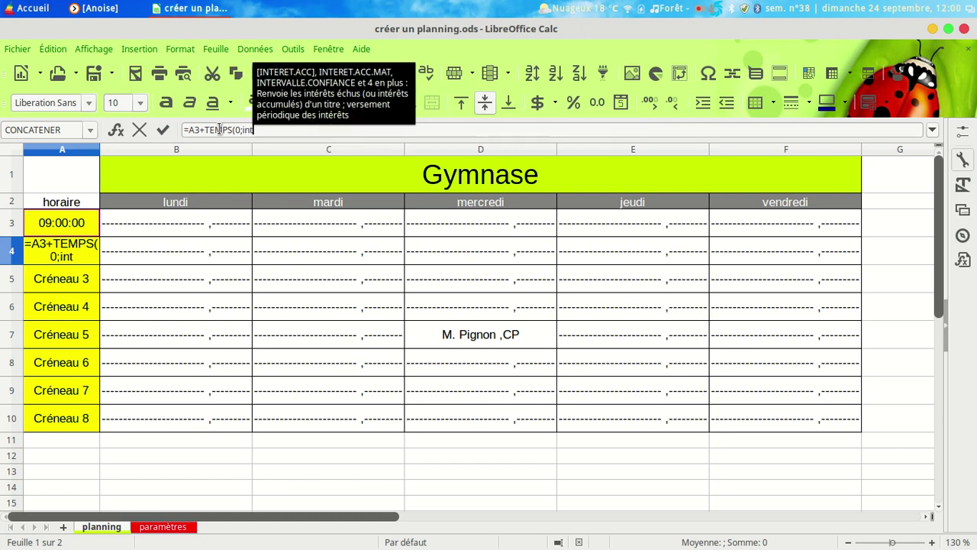
type("ervalle")
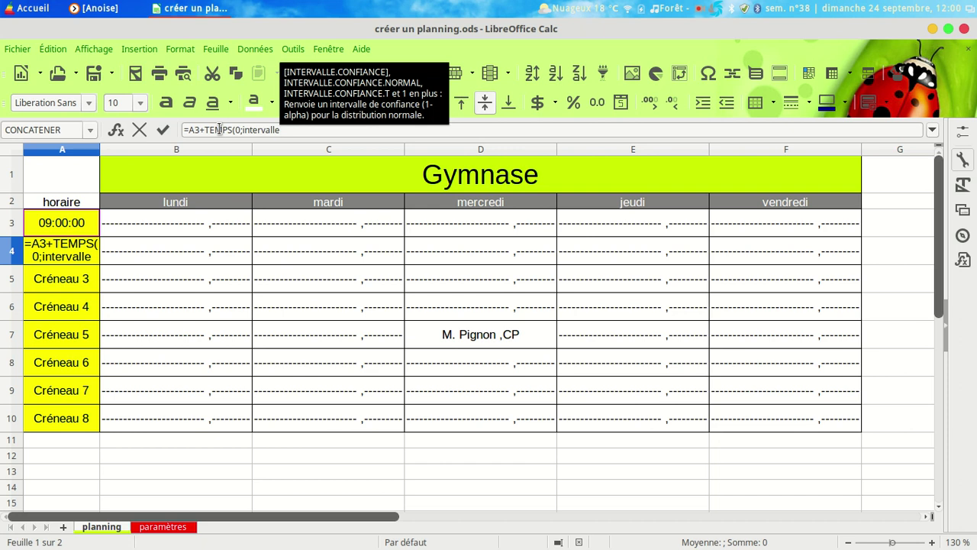
type(";")
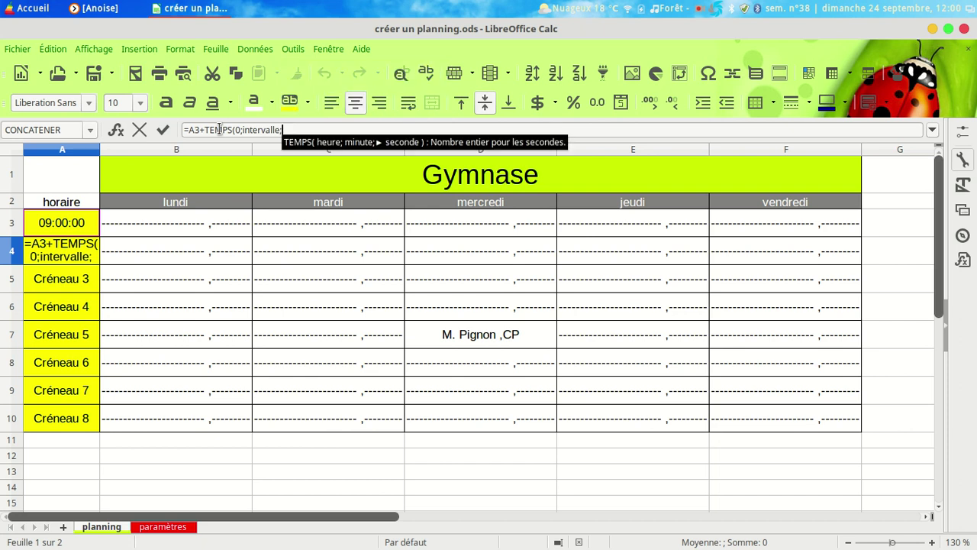
type("0")
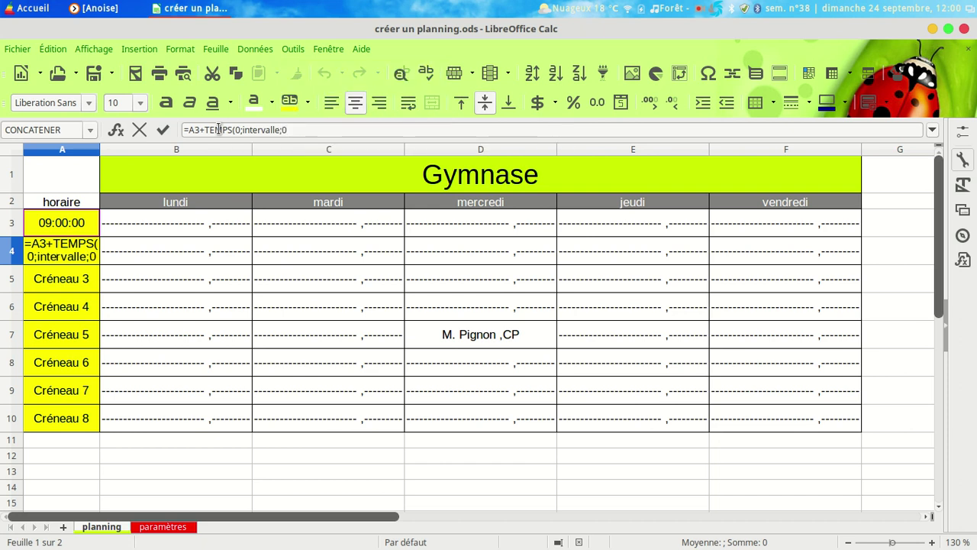
type(")")
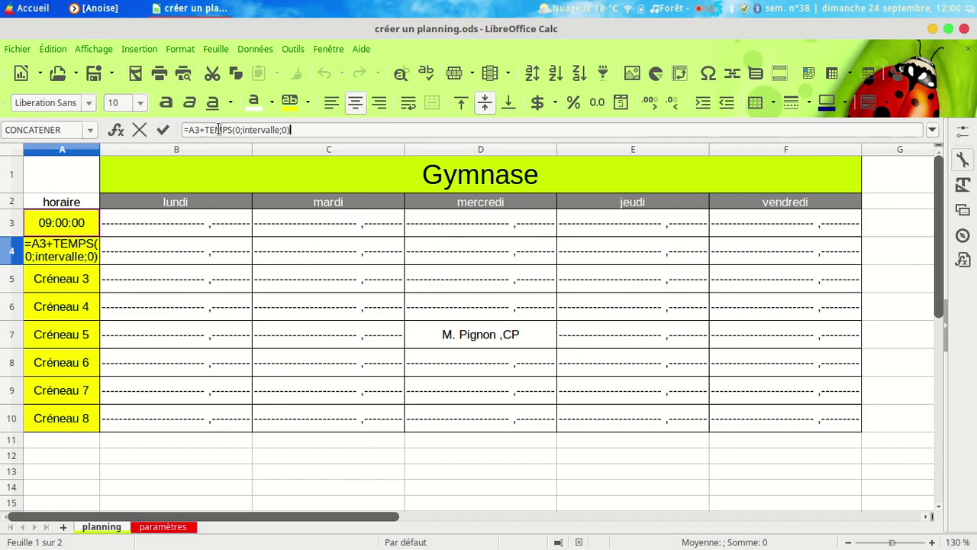
left_click(162, 130)
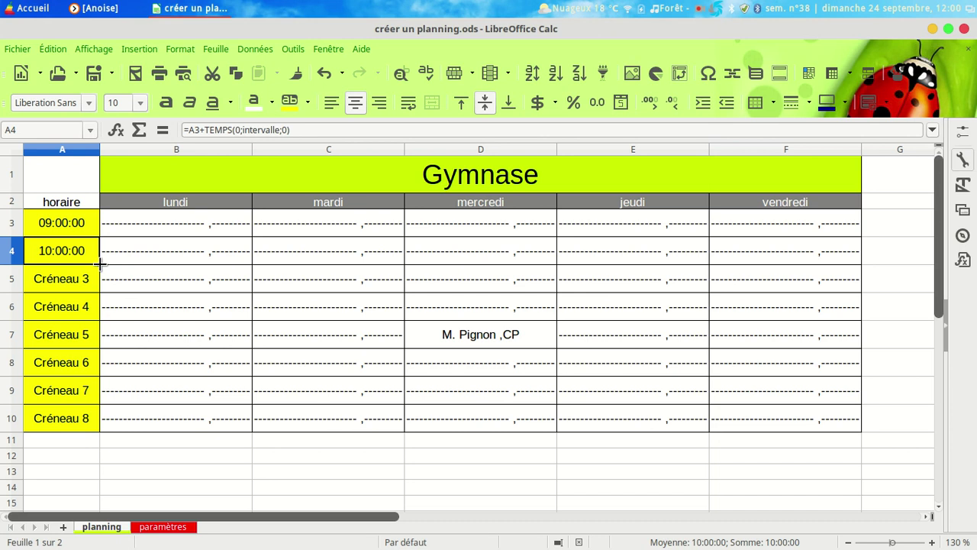
left_click_drag(100, 262, 97, 421)
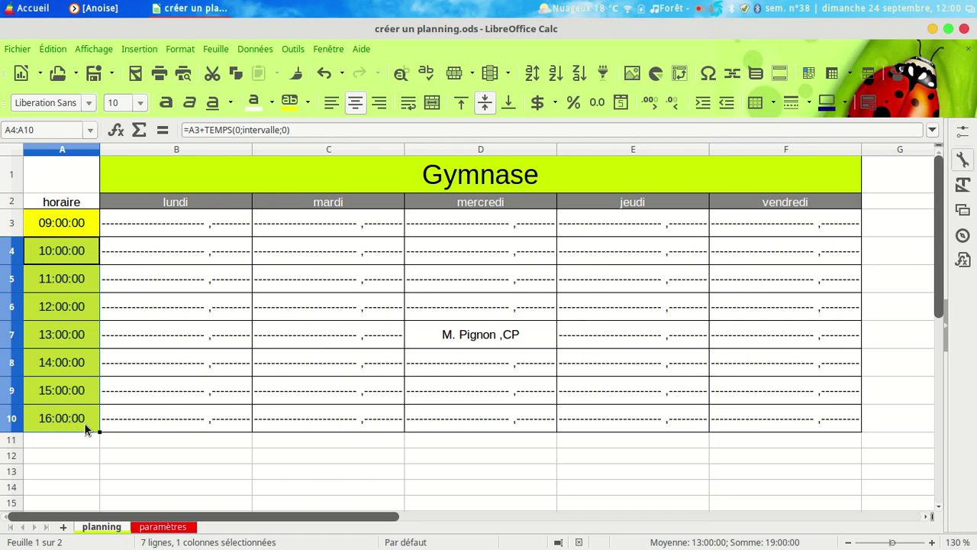
left_click(76, 229)
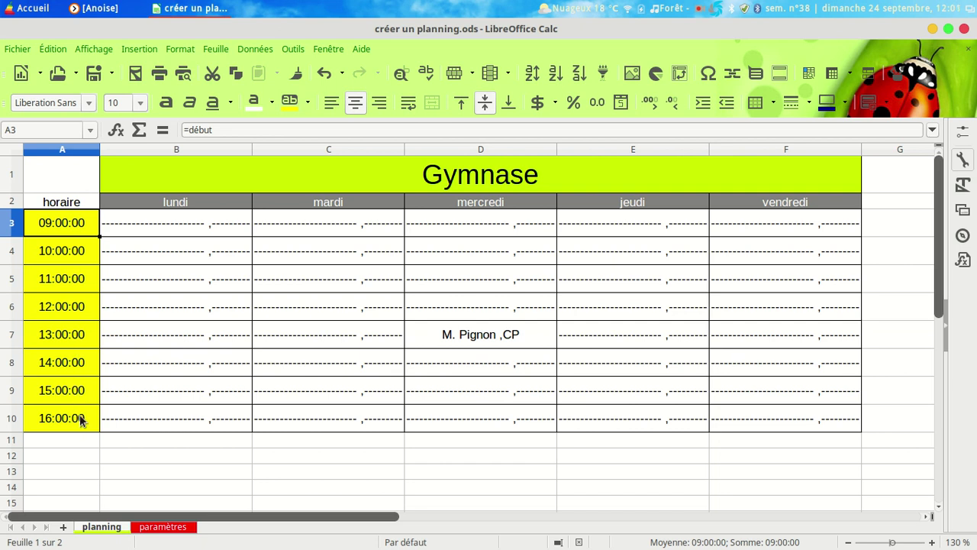
- Set the intervalle value in F2 of the paramètres sheet to 45 and return to the planning sheet
left_click(161, 528)
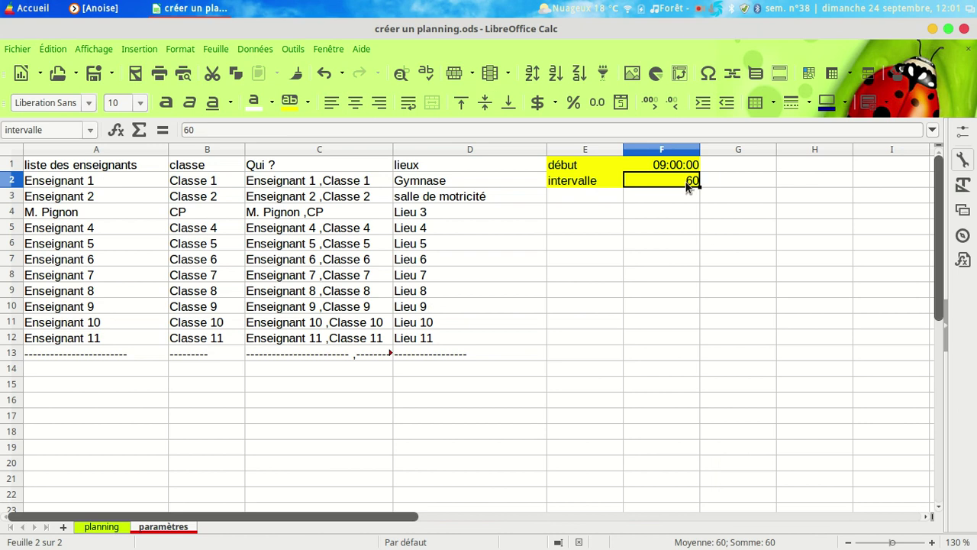
type("45")
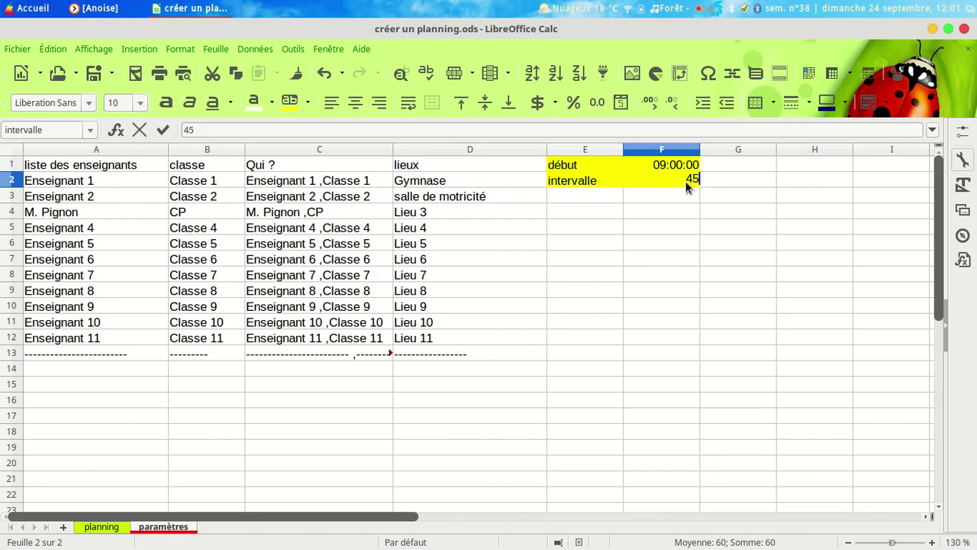
left_click(98, 530)
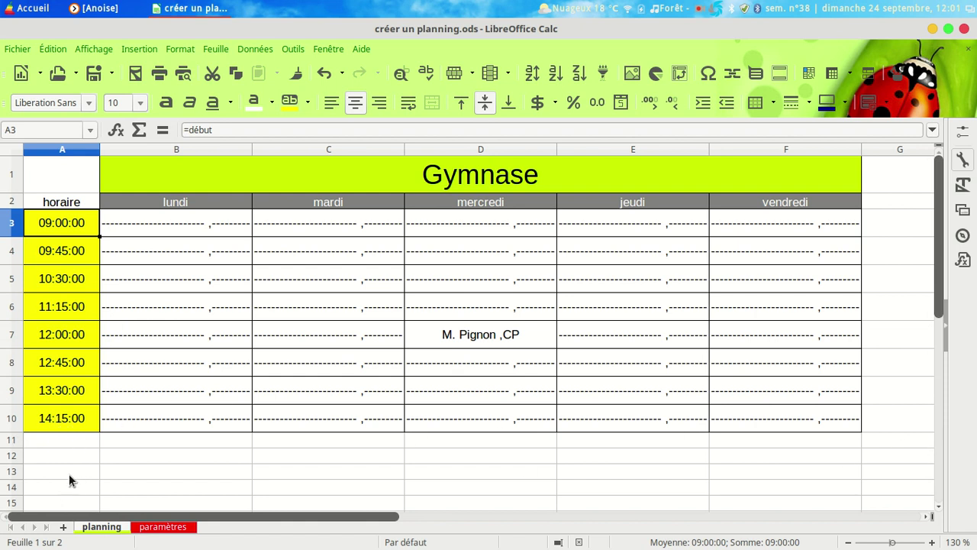
left_click_drag(81, 424, 789, 426)
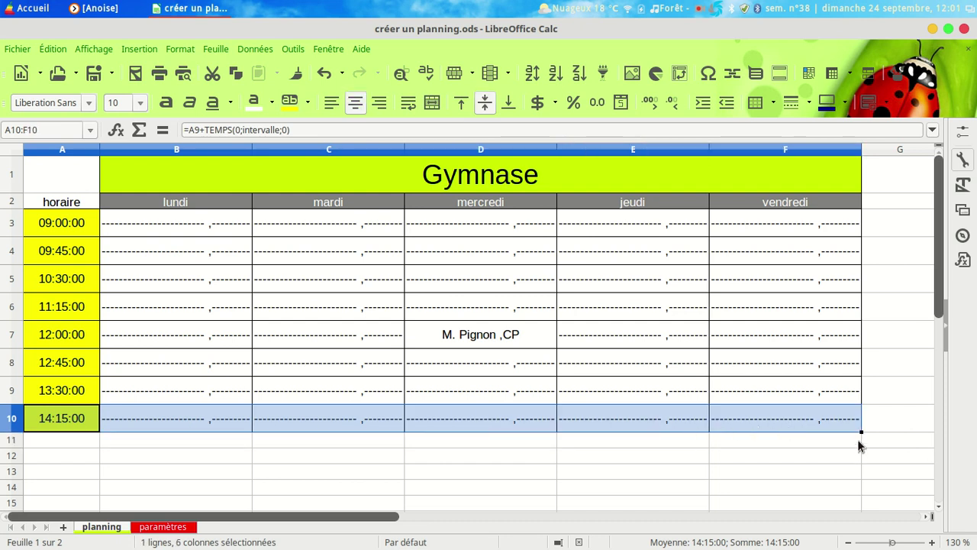
left_click_drag(861, 432, 847, 437)
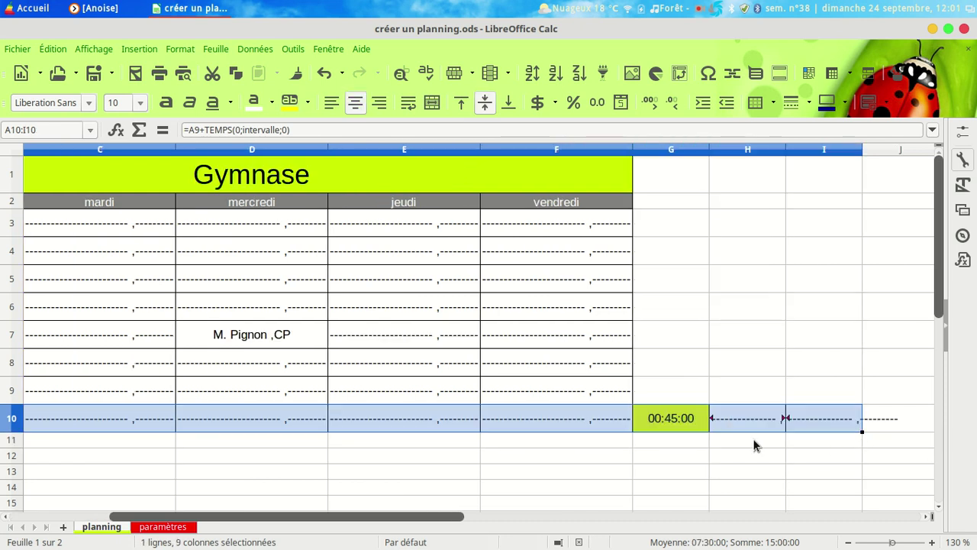
left_click(323, 73)
left_click(710, 458)
- Extend the planning by two time slots by filling A10:F10 down through row 12
left_click_drag(76, 419, 748, 425)
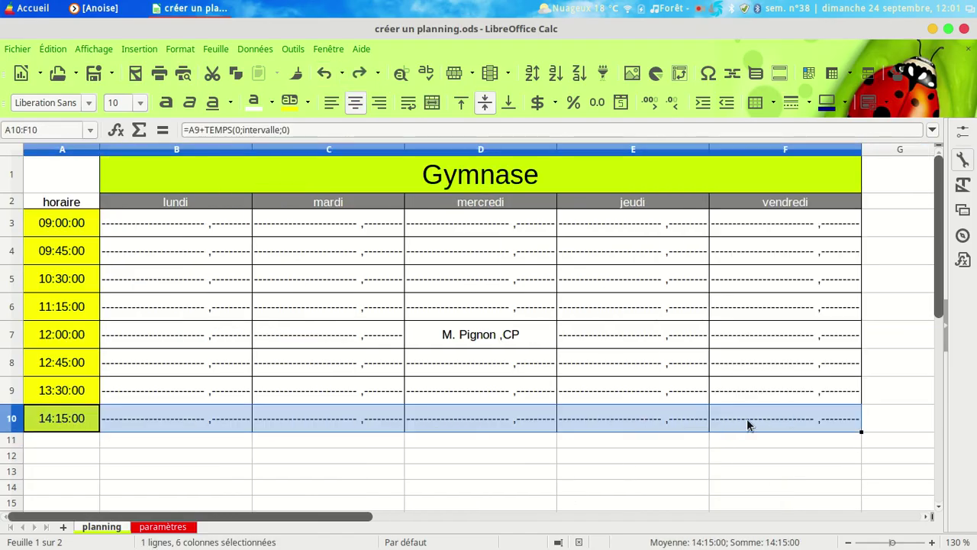
left_click_drag(860, 433, 458, 469)
left_click_drag(435, 516, 315, 516)
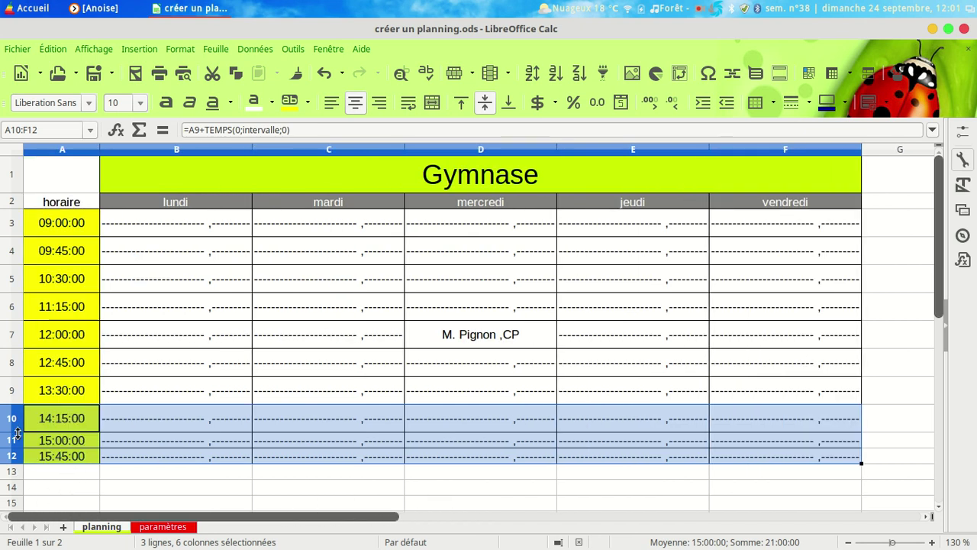
- Apply an optimal row height with 1 cm added to rows 3 to 12 of the planning
left_click_drag(14, 222, 15, 456)
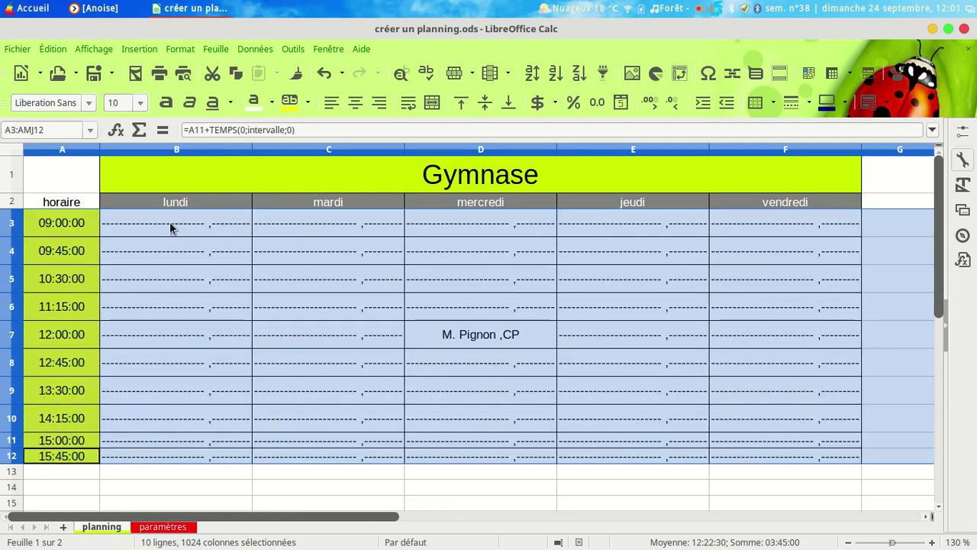
left_click(216, 48)
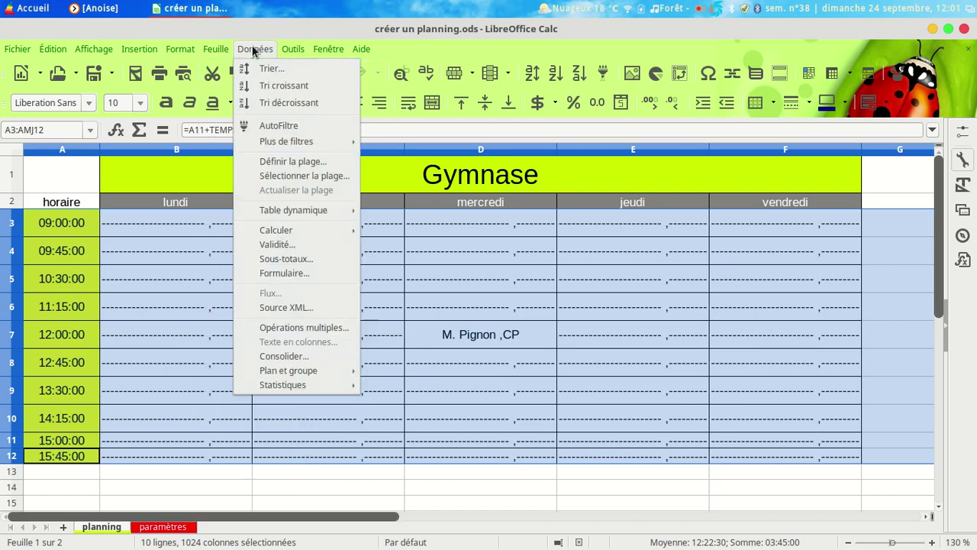
mouse_move(180, 49)
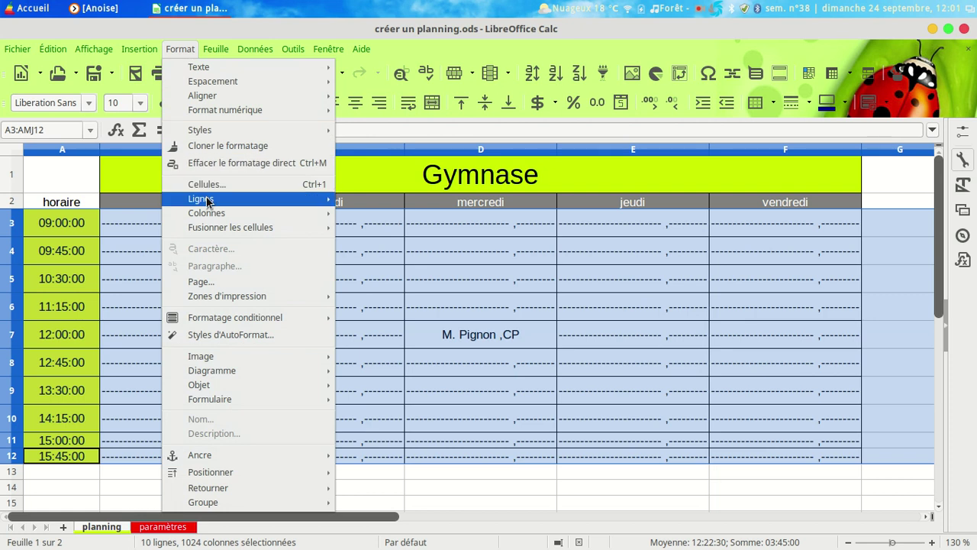
mouse_move(247, 201)
left_click(383, 212)
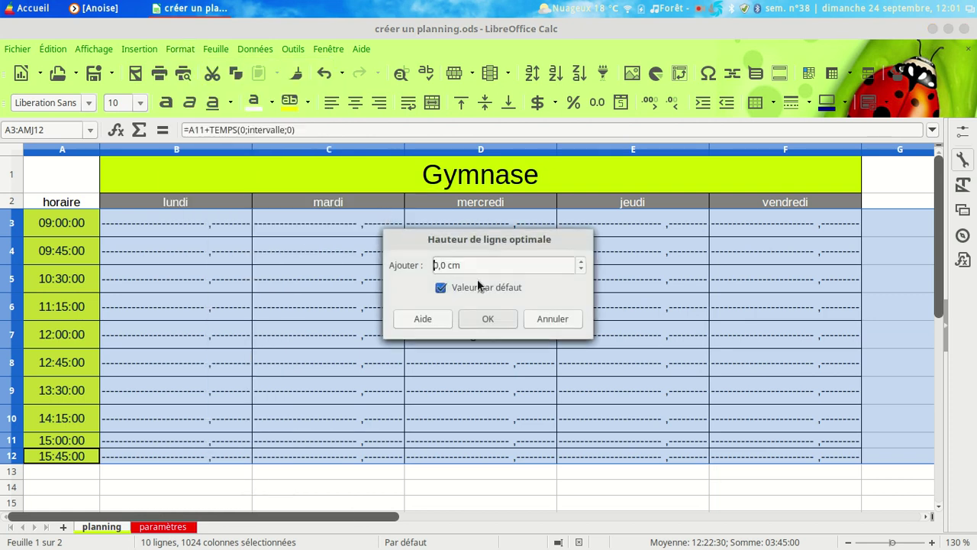
type("1")
left_click(472, 318)
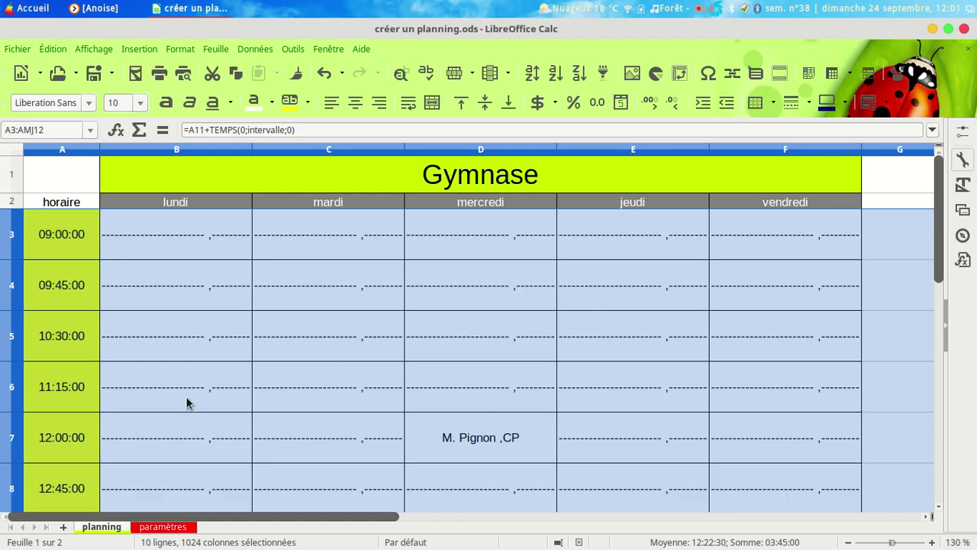
left_click(132, 416)
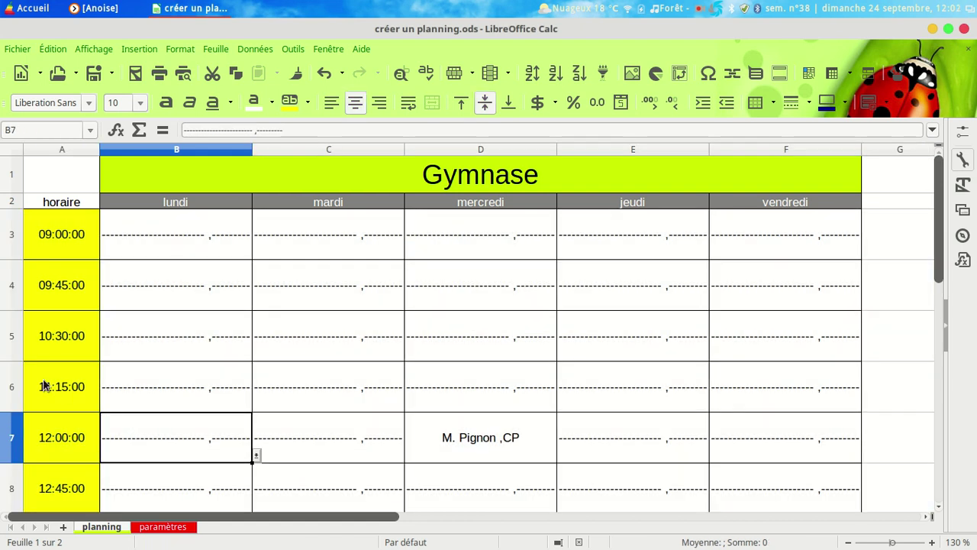
- Review the planning down to its last time slot, check the choices in the place heading's list, and open the paramètres sheet
scroll(44, 384, "down", 2)
scroll(44, 384, "down", 1)
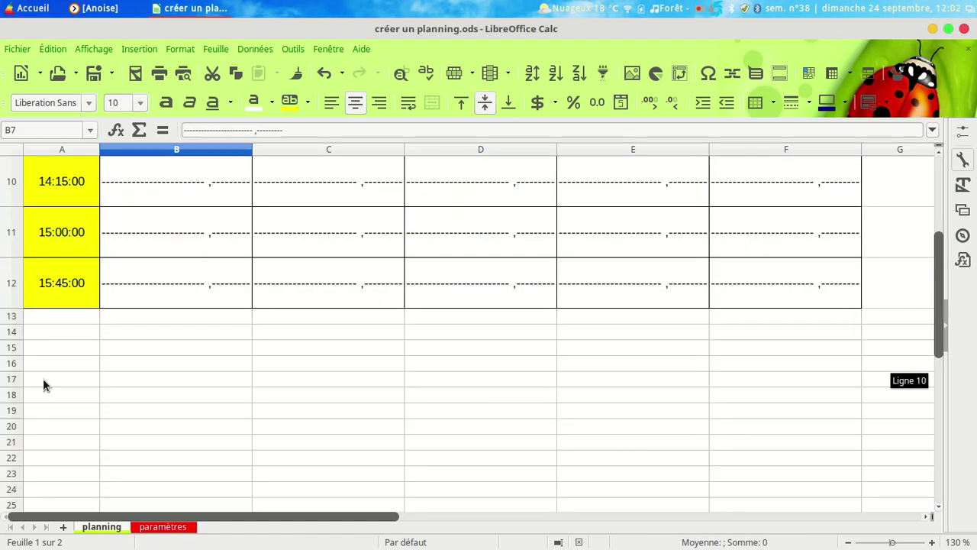
scroll(43, 378, "up", 2)
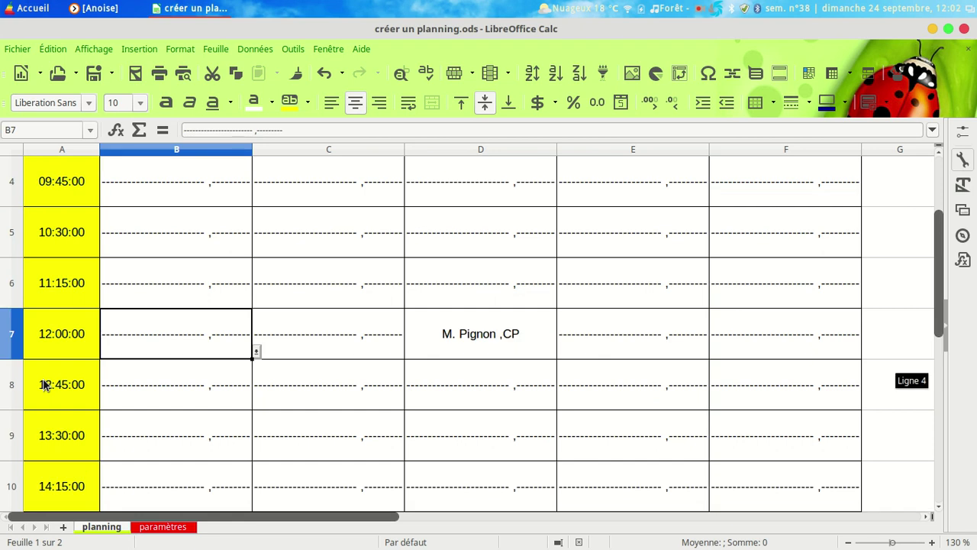
scroll(44, 384, "up", 1)
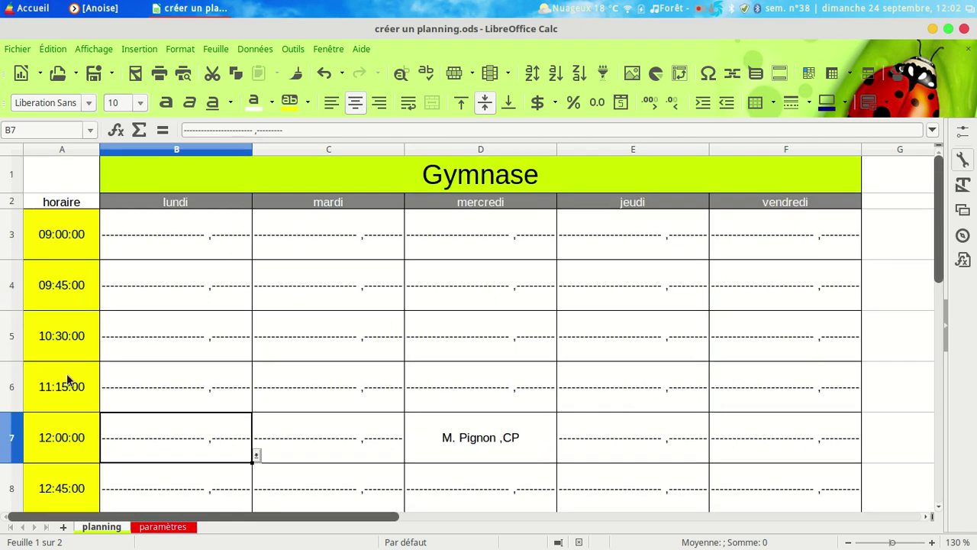
left_click(472, 182)
left_click(867, 187)
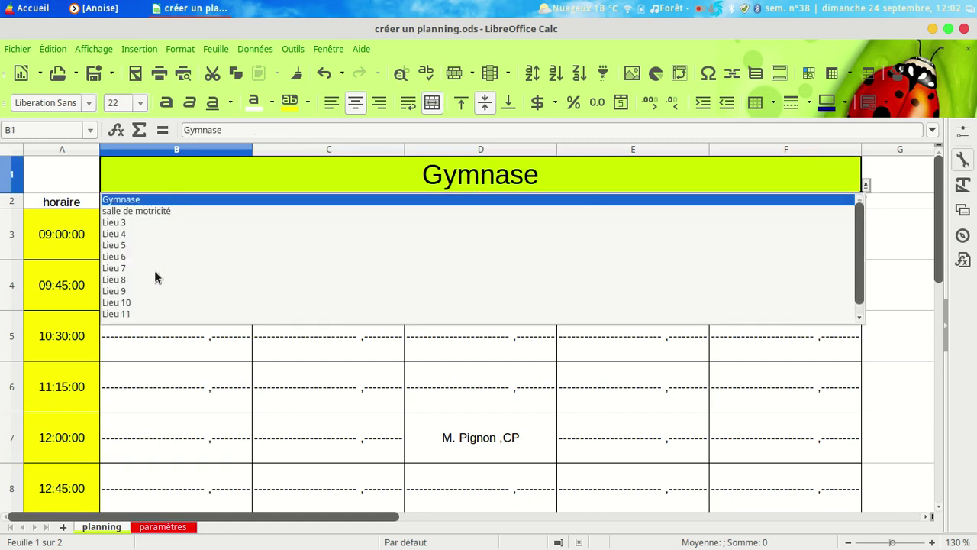
left_click(65, 238)
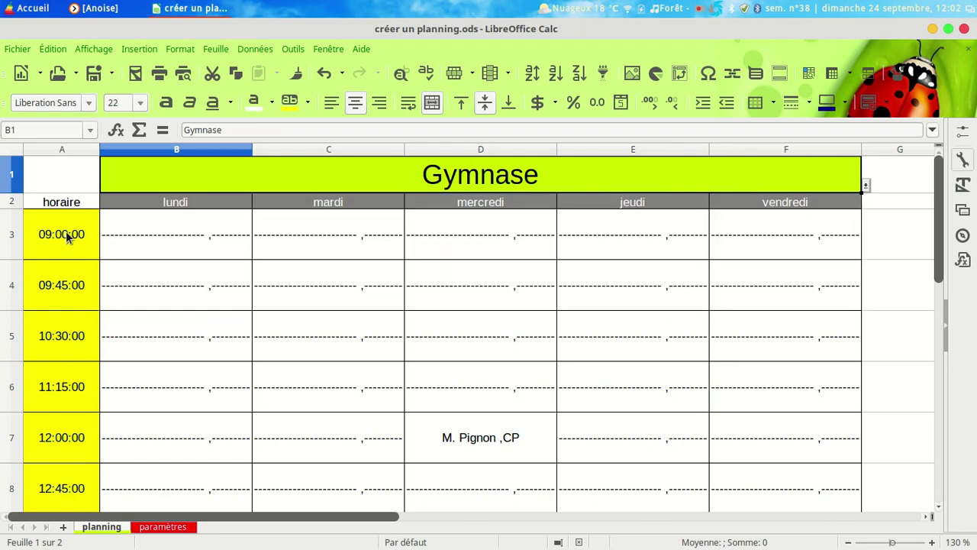
left_click(177, 527)
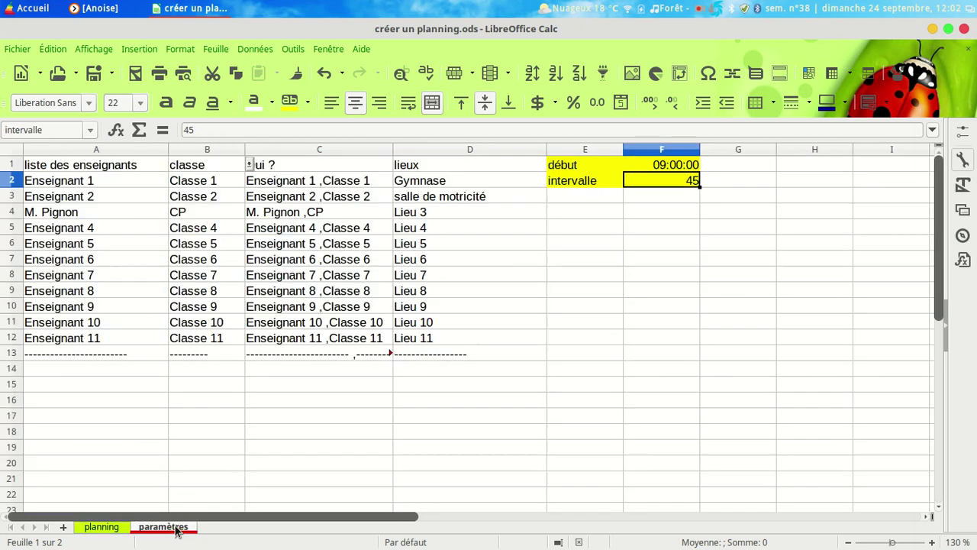
- Set the début time in F1 of the paramètres sheet to 8:30 and return to the planning sheet
left_click(666, 172)
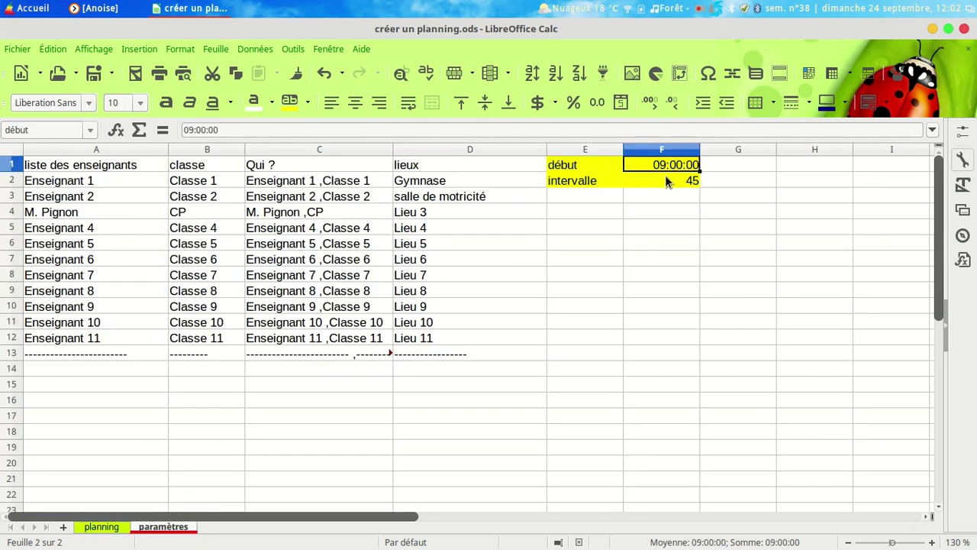
type("8:30")
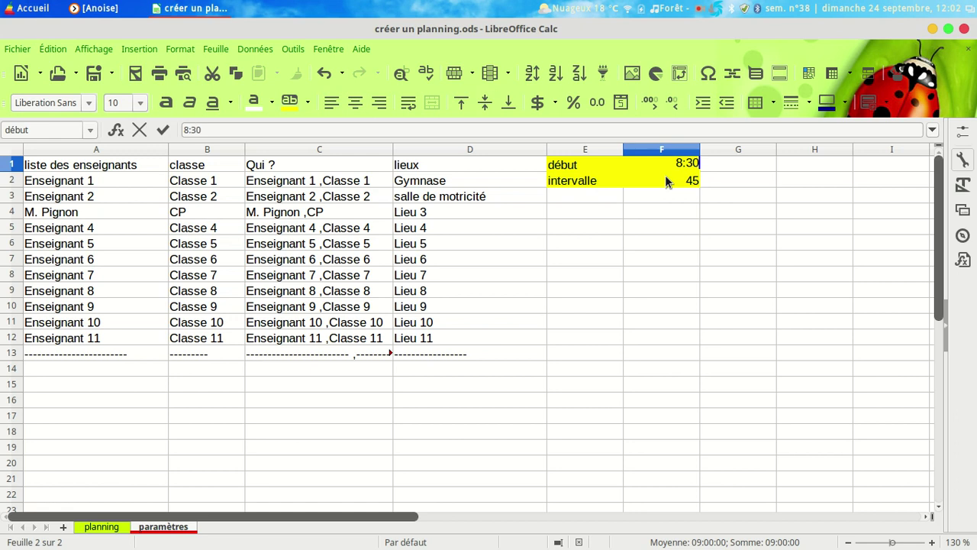
left_click(88, 526)
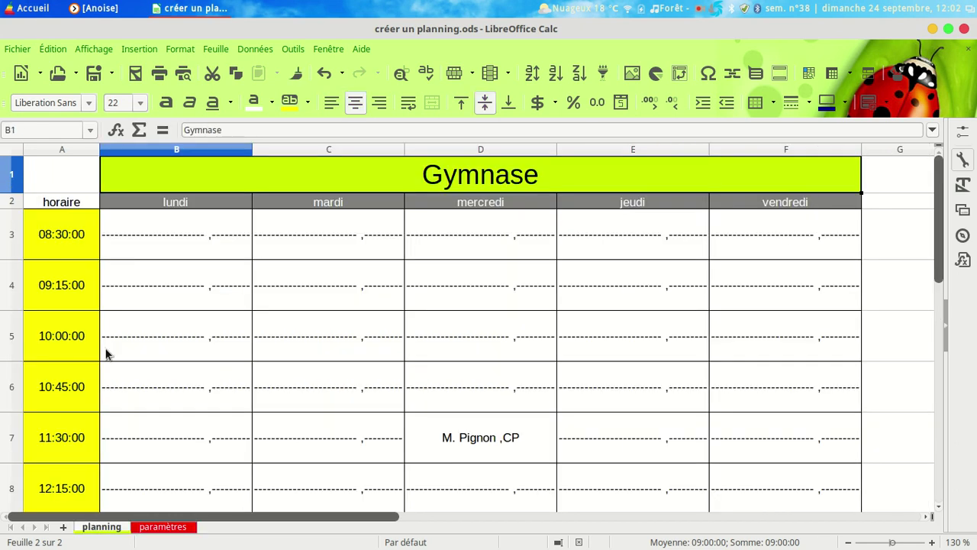
- Recheck the début and intervalle settings in paramètres and examine the teacher-class choices for lundi's first time slot in the planning
left_click(138, 529)
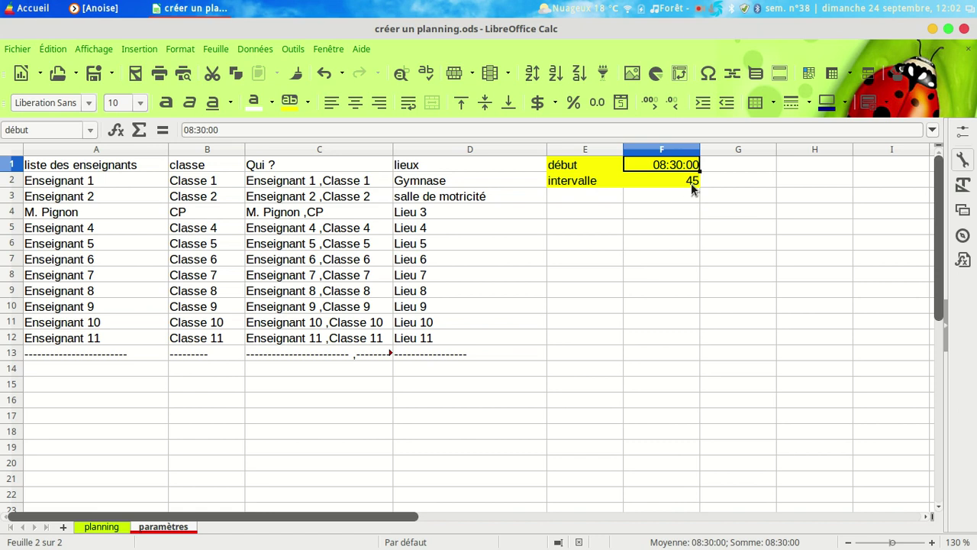
left_click(101, 528)
left_click(205, 246)
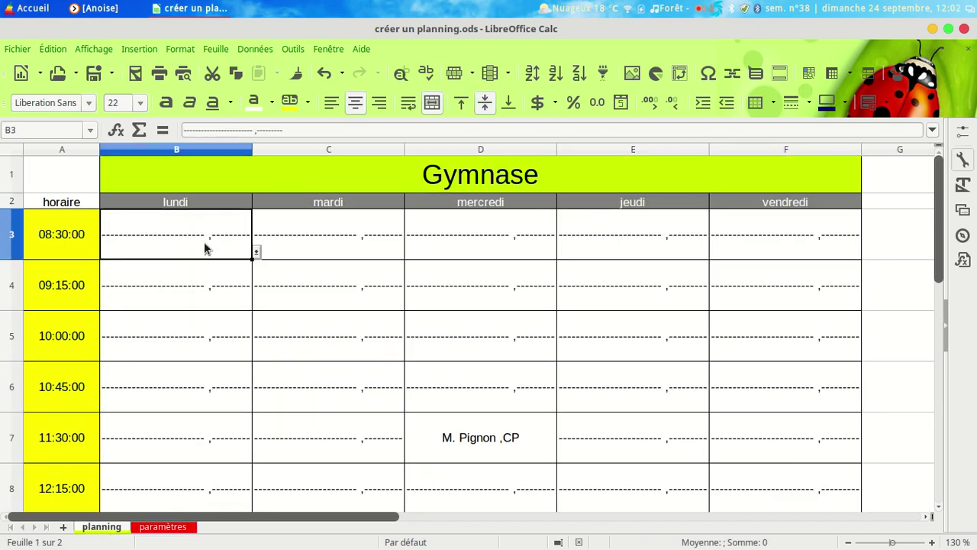
left_click(257, 252)
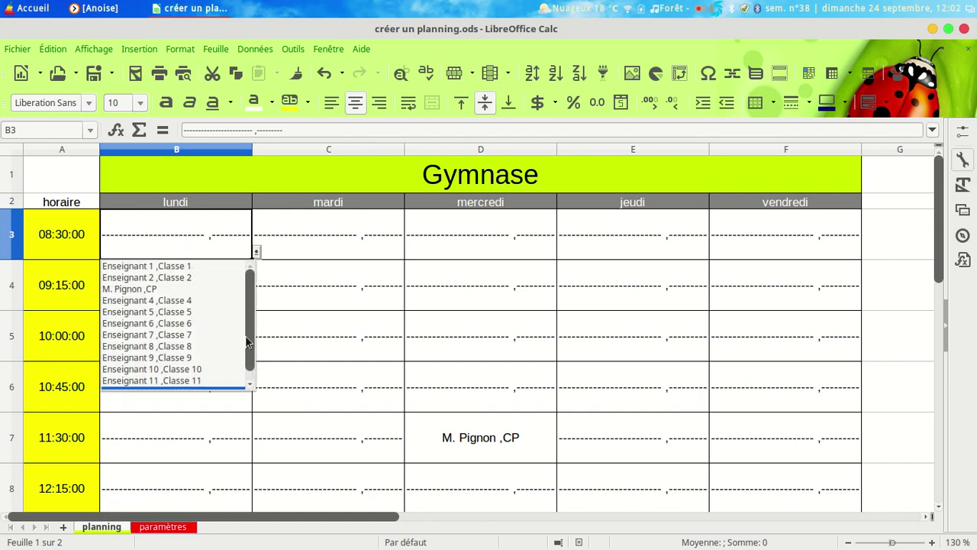
scroll(248, 340, "down", 1)
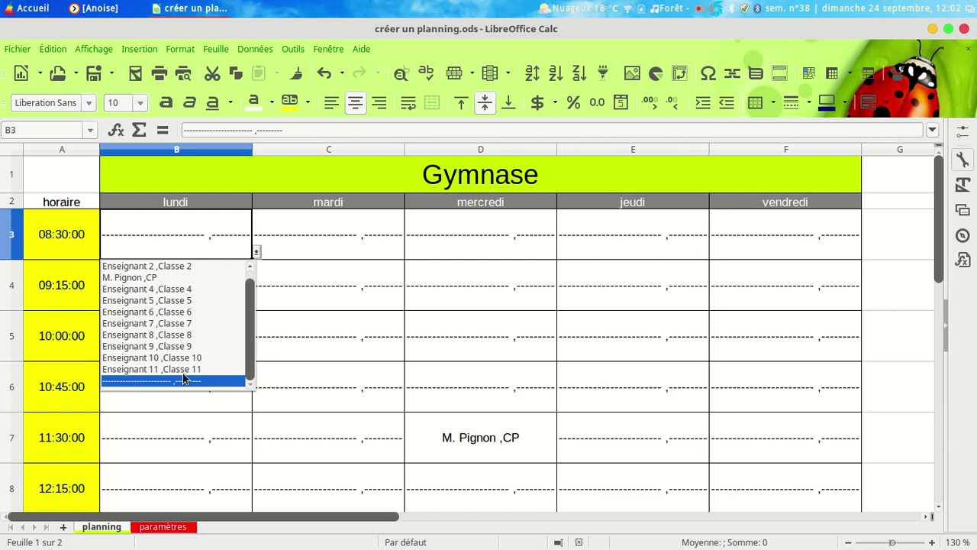